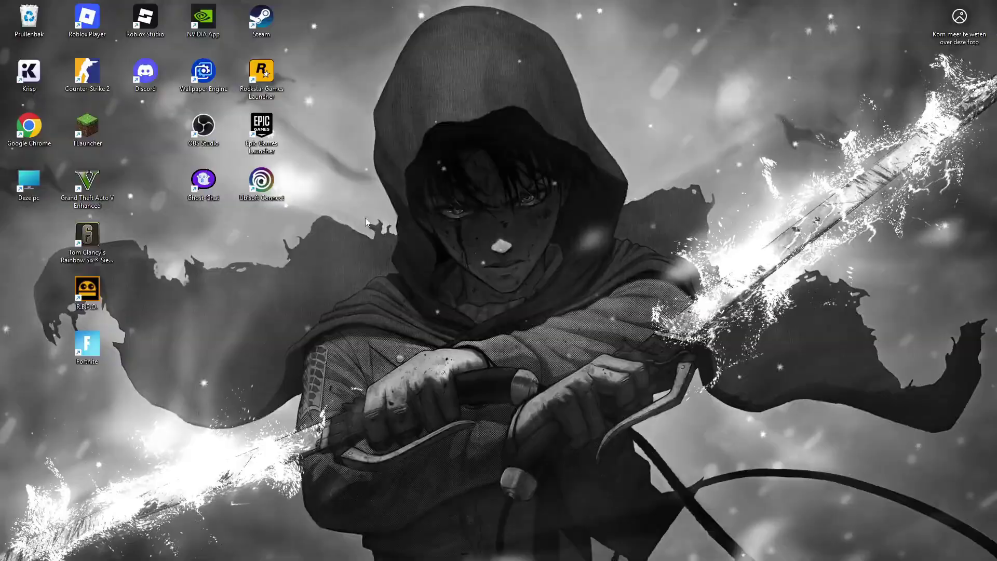
- Launch NVIDIA-configuratiescherm from the desktop's Meer opties weergeven context menu
{"action": "right_click", "coordinate": [579, 193]}
{"action": "left_click", "coordinate": [474, 209]}
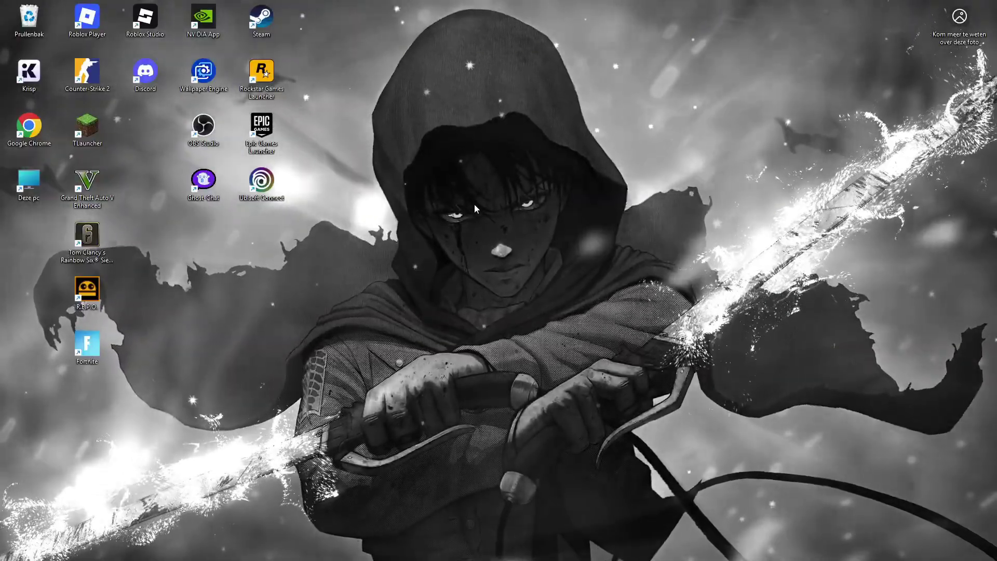
{"action": "right_click", "coordinate": [500, 180]}
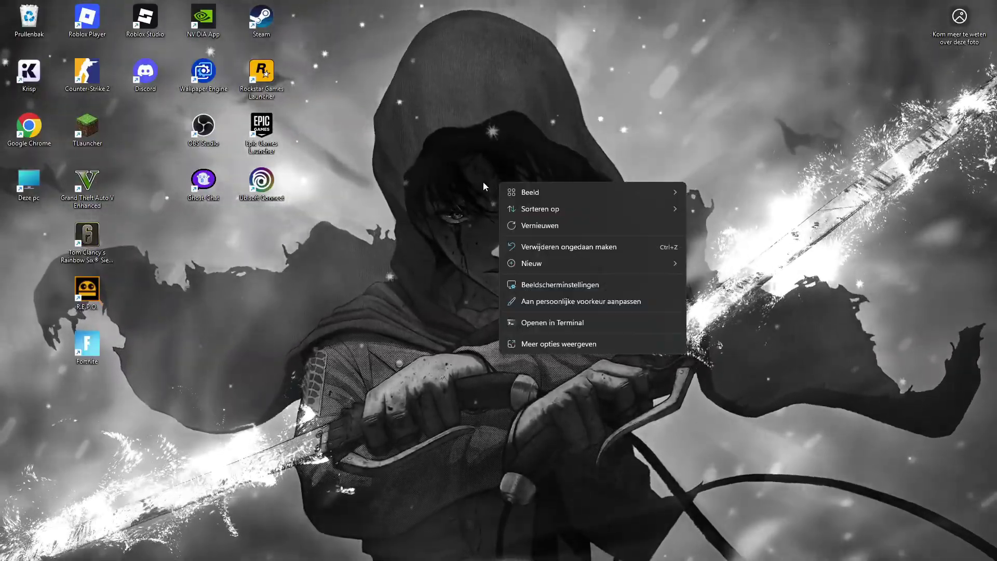
{"action": "left_click", "coordinate": [535, 194]}
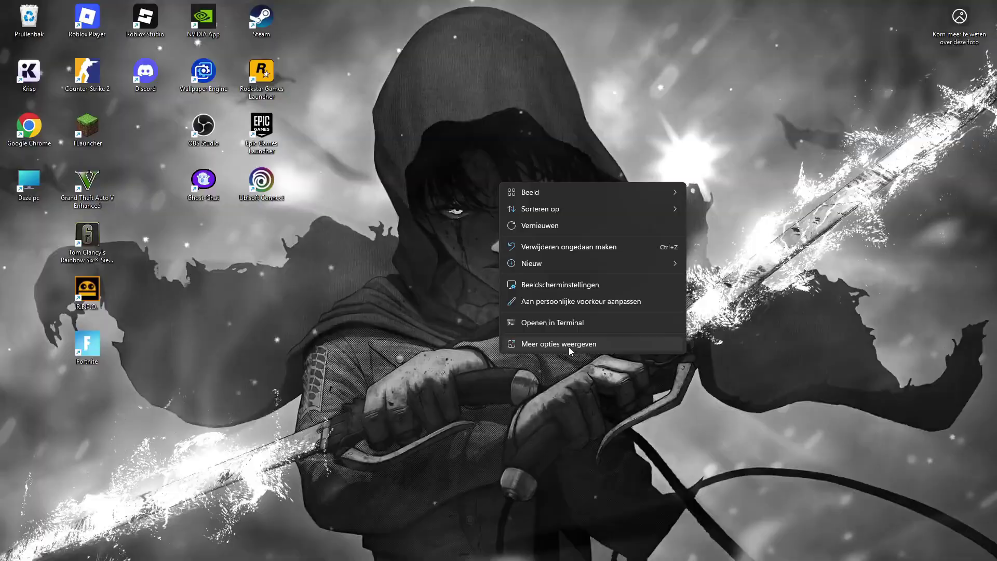
{"action": "left_click", "coordinate": [568, 345]}
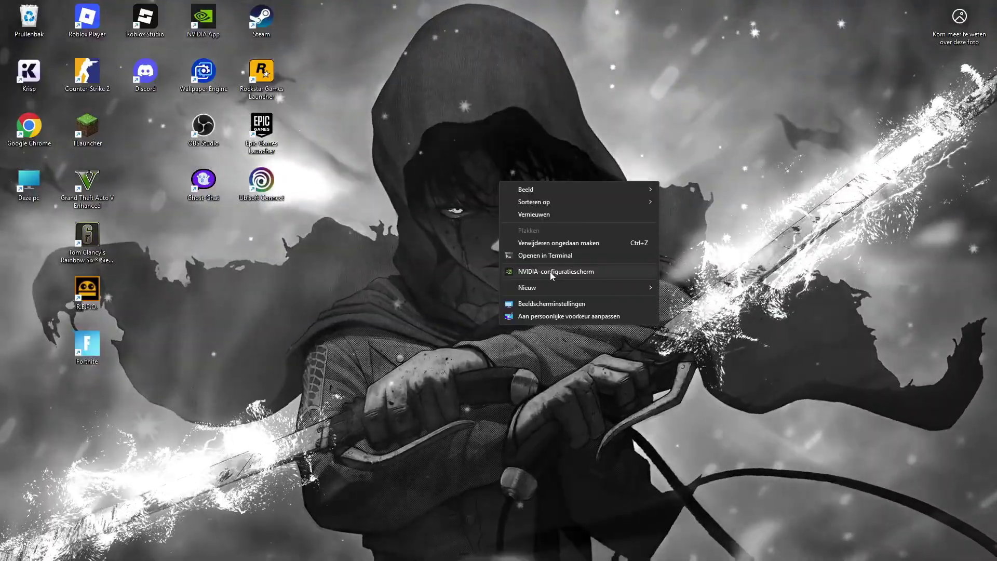
{"action": "left_click", "coordinate": [549, 272]}
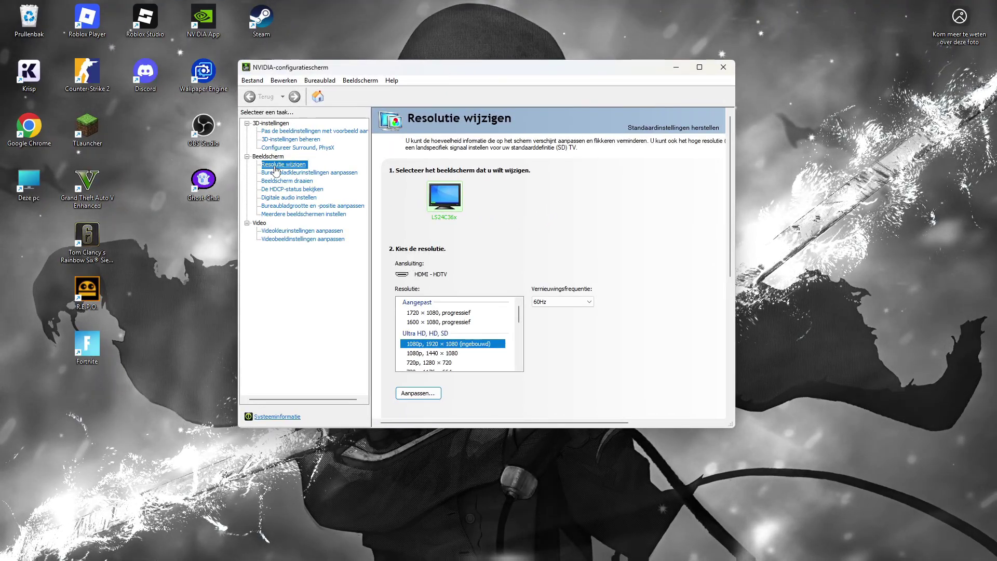
- On the Resolutie wijzigen page, open Aanpassen and the Aangepaste resolutie maken form
{"action": "left_click", "coordinate": [247, 157]}
{"action": "left_click", "coordinate": [247, 157]}
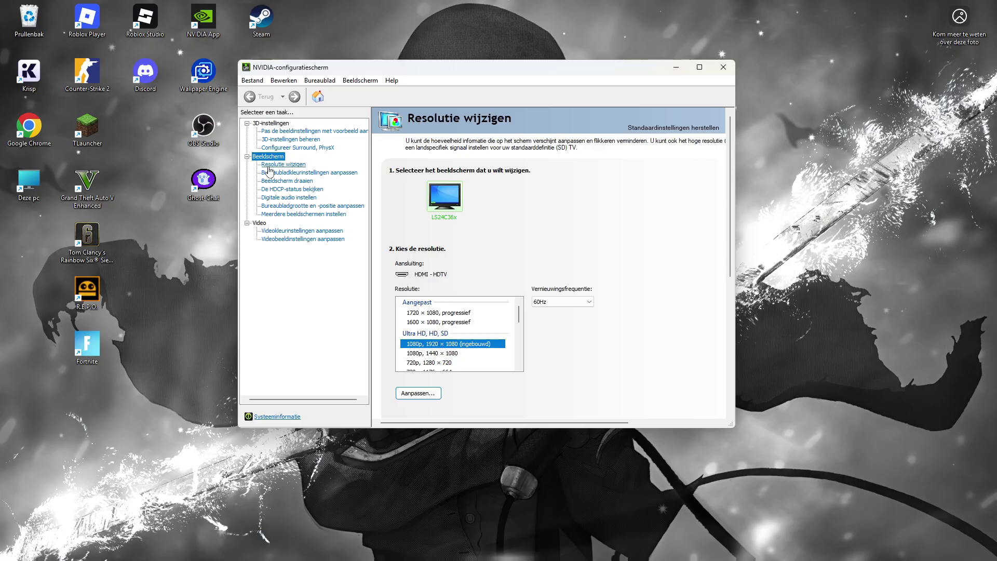
{"action": "left_click", "coordinate": [291, 164]}
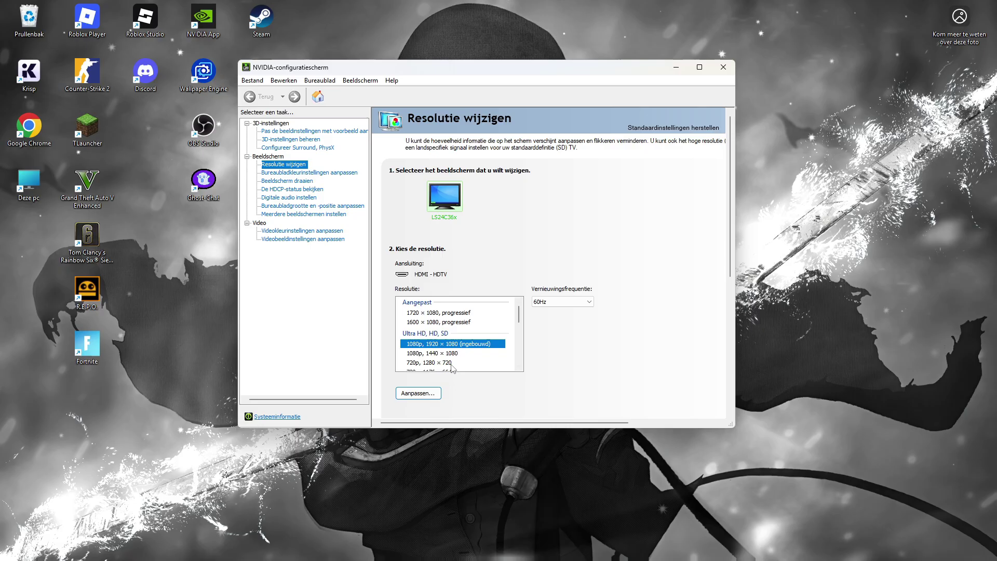
{"action": "left_click", "coordinate": [416, 394]}
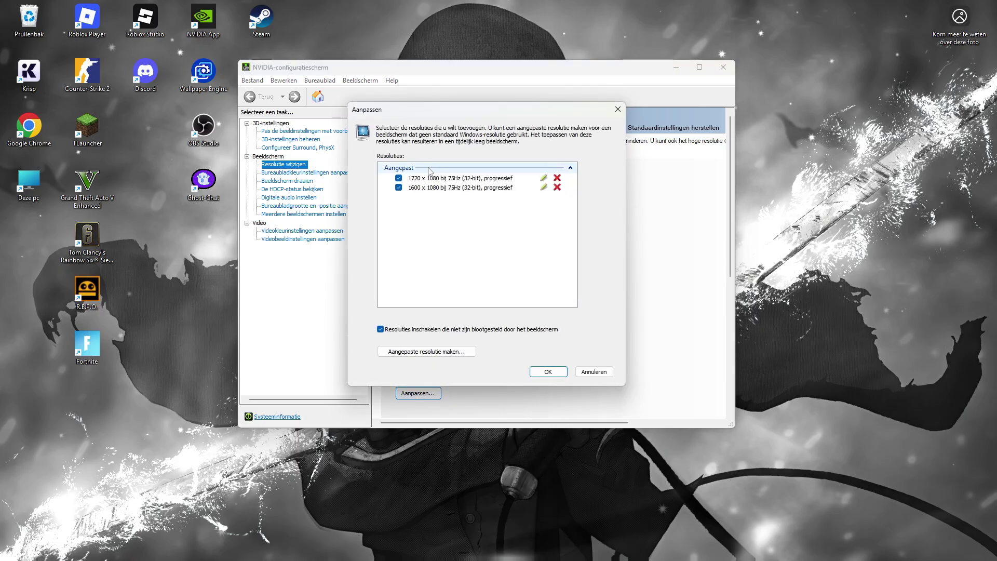
{"action": "left_click", "coordinate": [426, 351]}
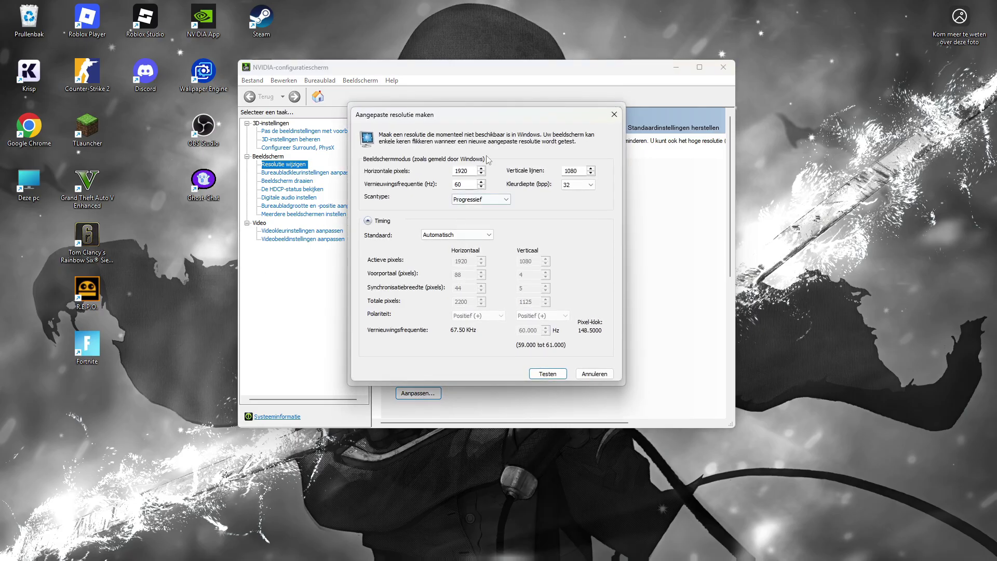
{"action": "left_click", "coordinate": [614, 114]}
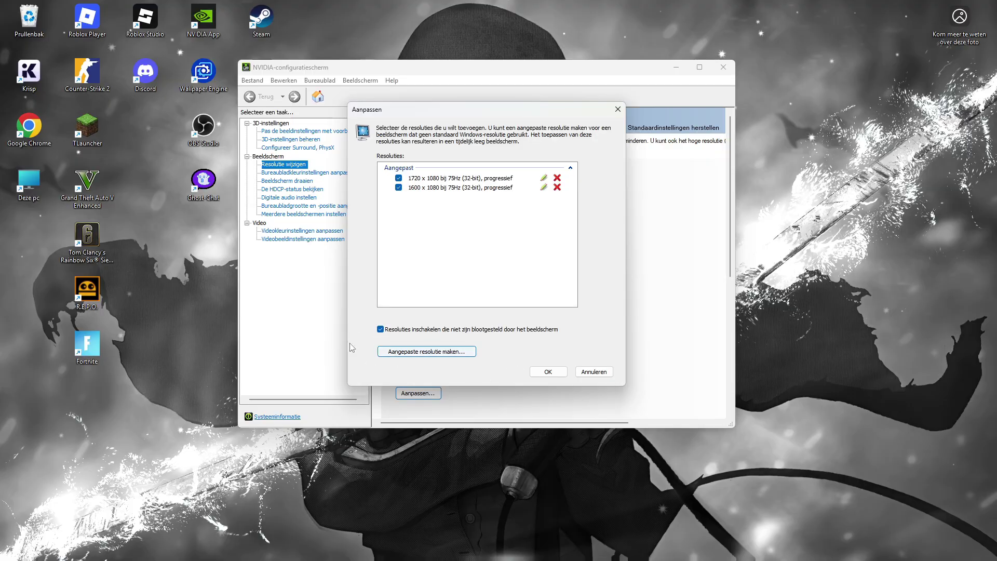
{"action": "left_click", "coordinate": [449, 357]}
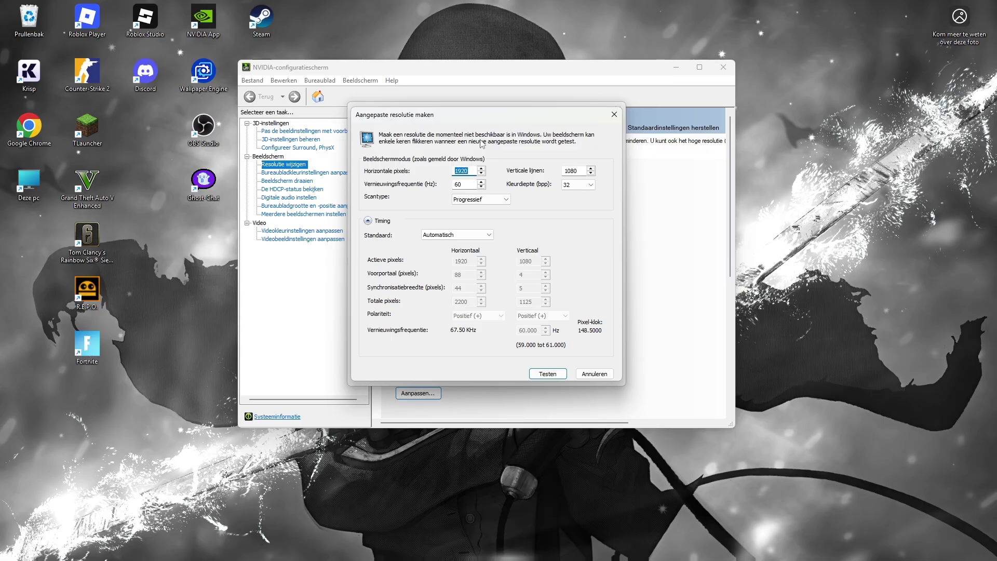
- Enter a custom resolution of 1600 × 1080 with a 75 Hz refresh rate
{"action": "key", "text": "x"}
{"action": "left_click", "coordinate": [464, 186]}
{"action": "left_click", "coordinate": [480, 187]}
{"action": "type", "text": "75"}
{"action": "type", "text": "240"}
{"action": "key", "text": "BackSpace"}
{"action": "key", "text": "BackSpace"}
- Test the resolution, dismiss the duplicate-resolution warning, and cancel the form
{"action": "left_click", "coordinate": [553, 378]}
{"action": "left_click", "coordinate": [558, 278]}
{"action": "key", "text": "Return"}
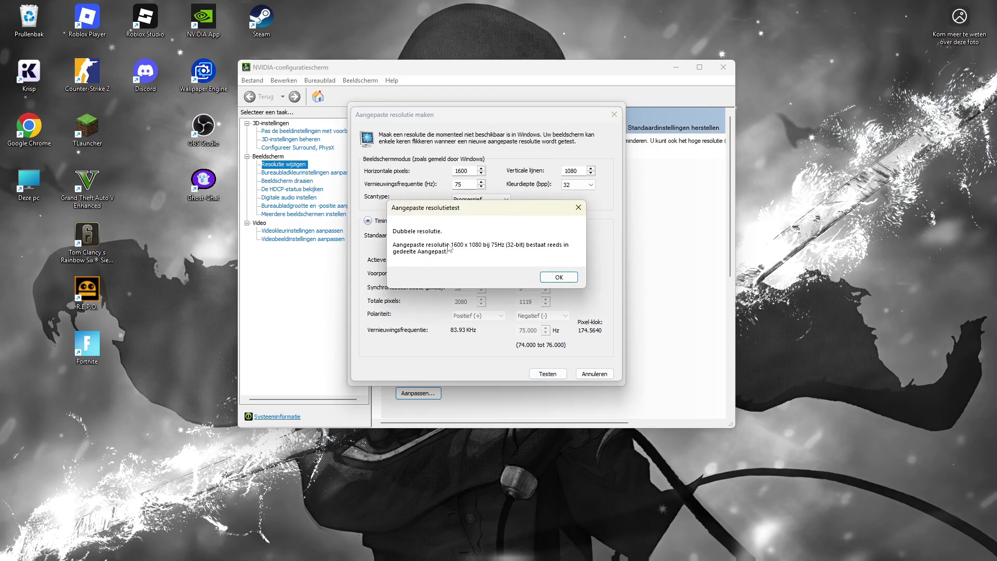
{"action": "left_click", "coordinate": [559, 278]}
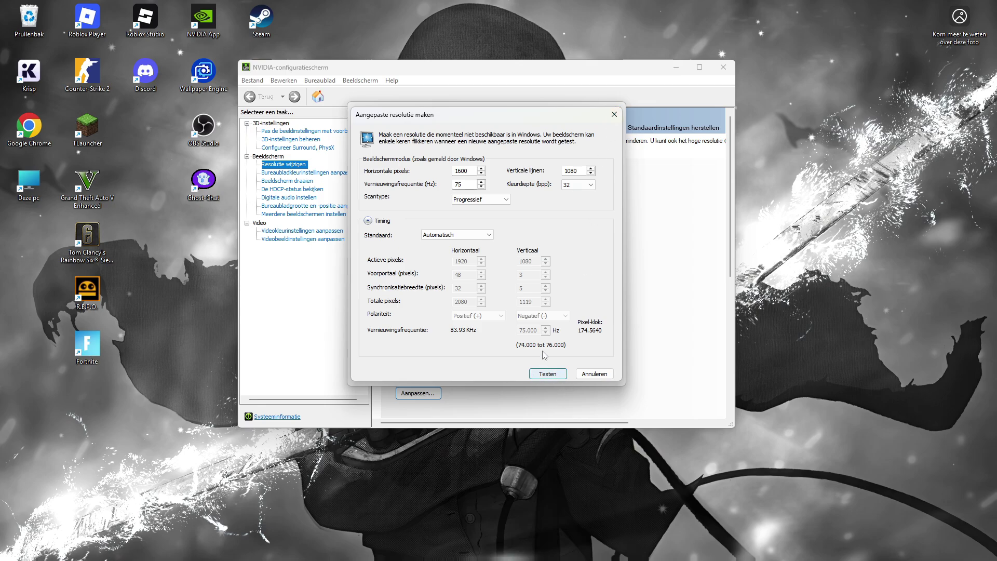
{"action": "left_click", "coordinate": [614, 114]}
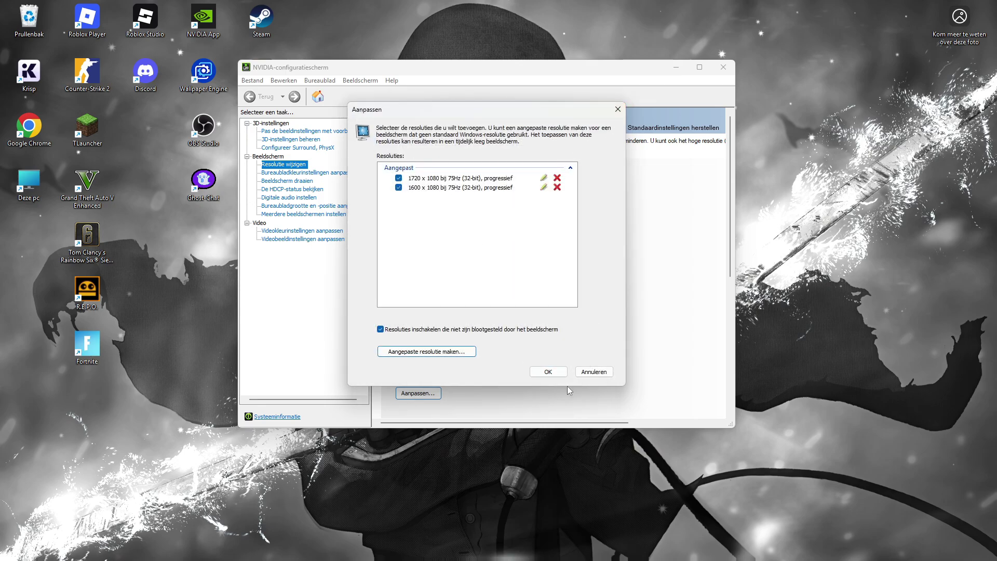
- Select the Aangepast 1600 × 1080 resolution at 75Hz, apply it and confirm with Ja
{"action": "left_click", "coordinate": [592, 372]}
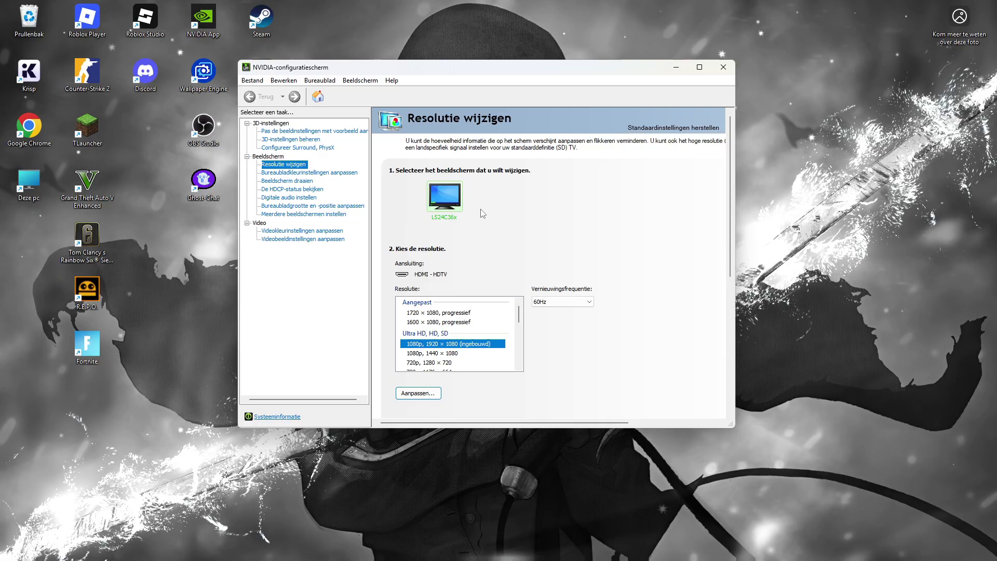
{"action": "left_click", "coordinate": [445, 322]}
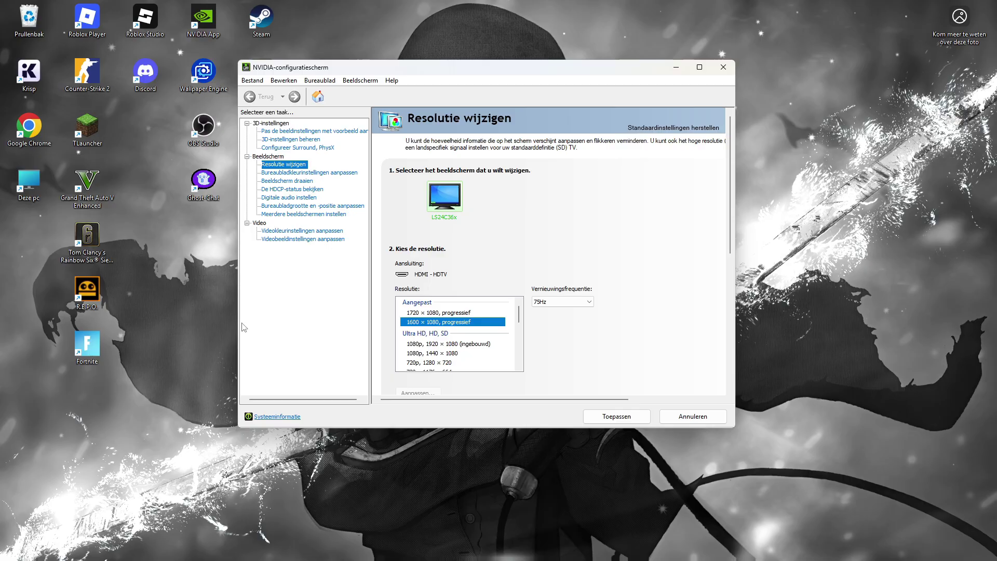
{"action": "left_click", "coordinate": [558, 302]}
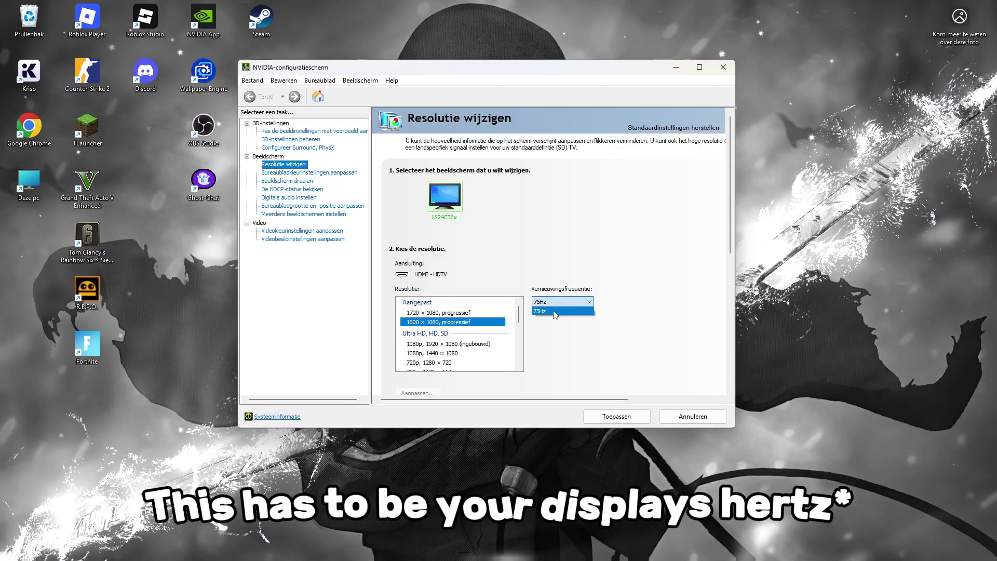
{"action": "left_click", "coordinate": [561, 310]}
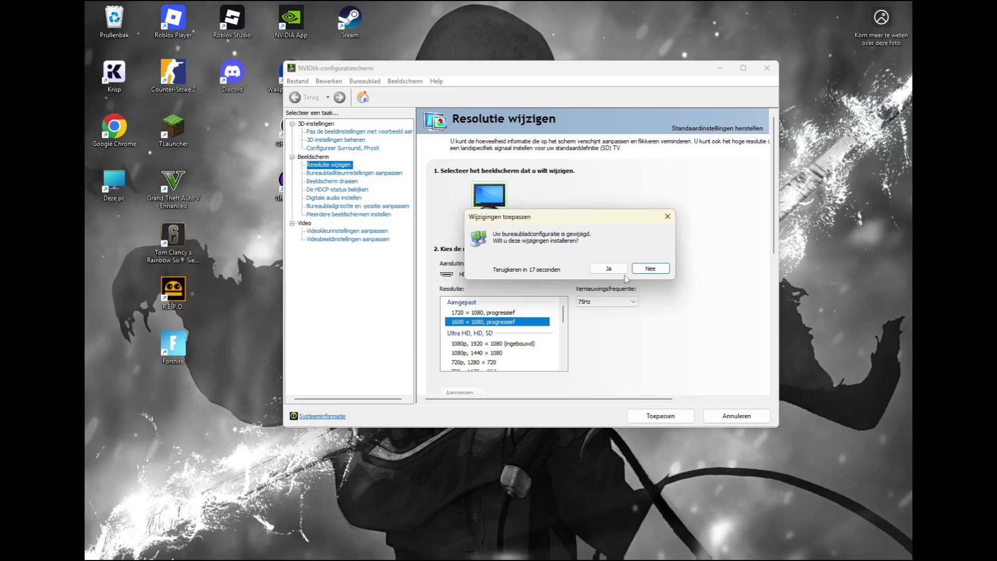
{"action": "left_click", "coordinate": [608, 268]}
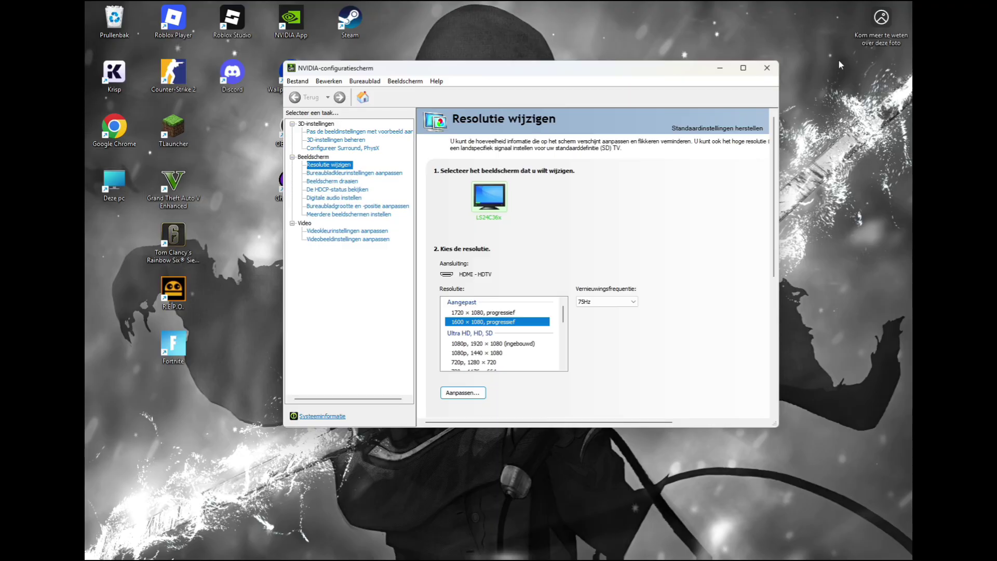
- On the desktop size and position page, apply Volledig scherm scaling performed on Beeldscherm
{"action": "left_click", "coordinate": [320, 207]}
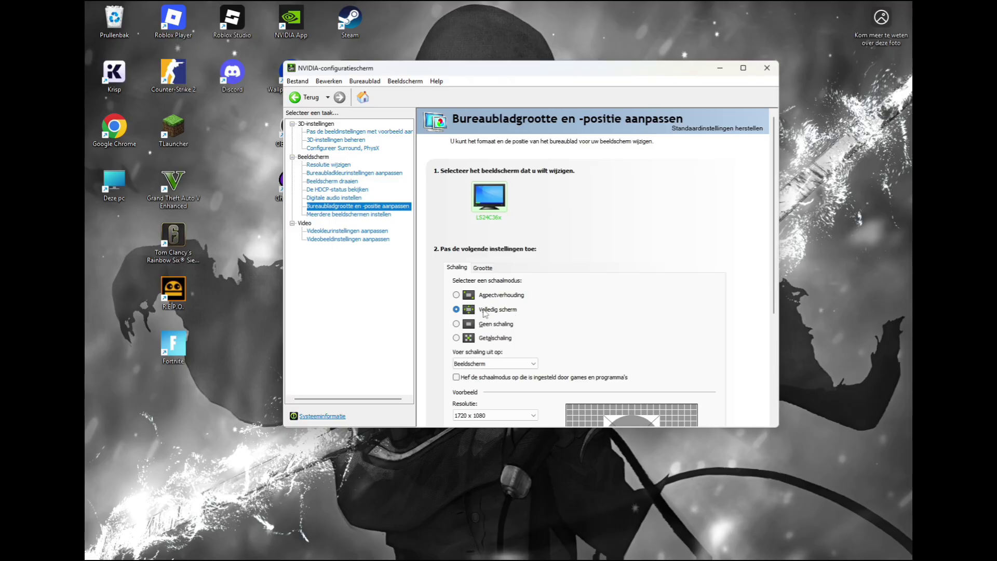
{"action": "left_click", "coordinate": [456, 295]}
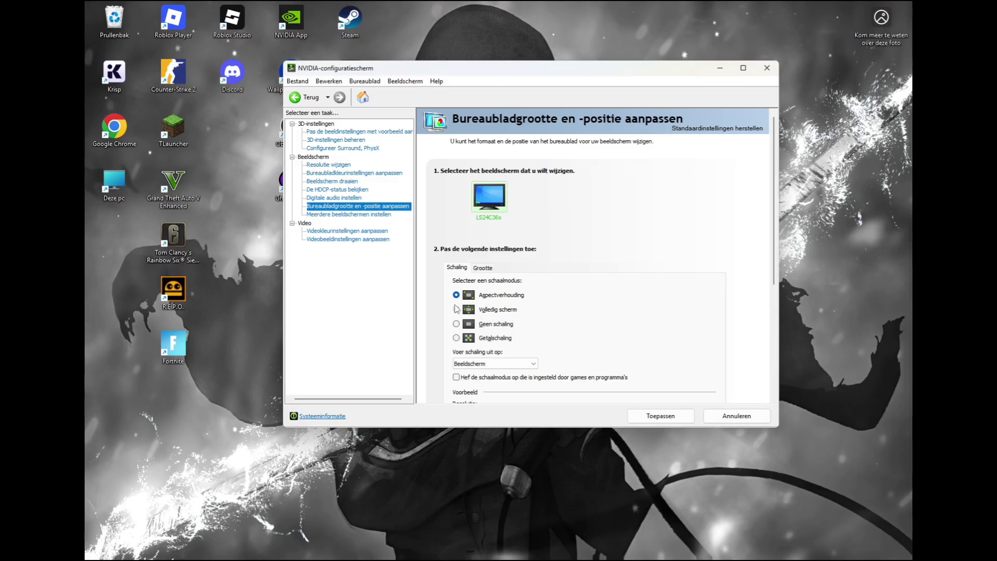
{"action": "scroll", "coordinate": [497, 317], "scroll_direction": "down", "scroll_amount": 4}
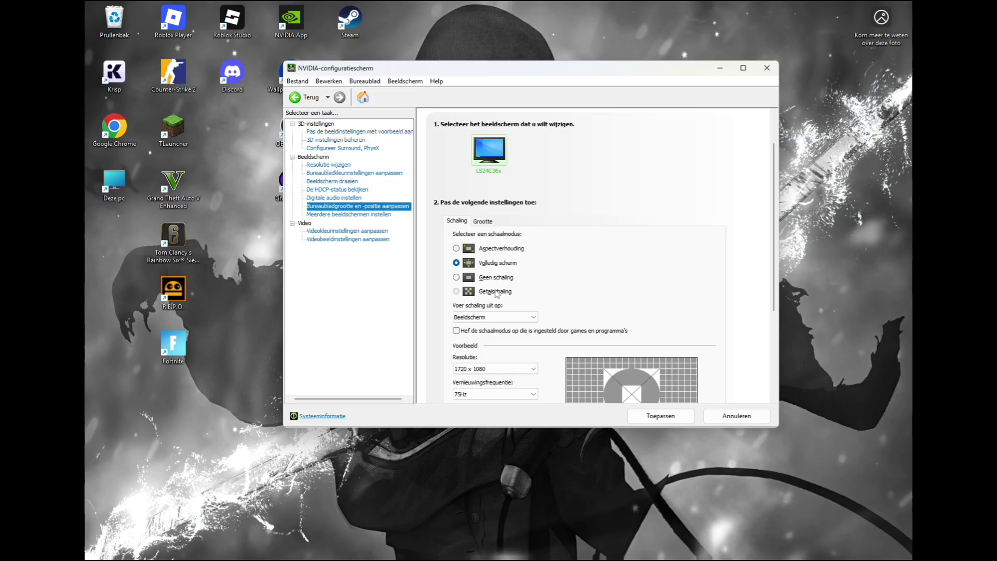
{"action": "left_click", "coordinate": [533, 271]}
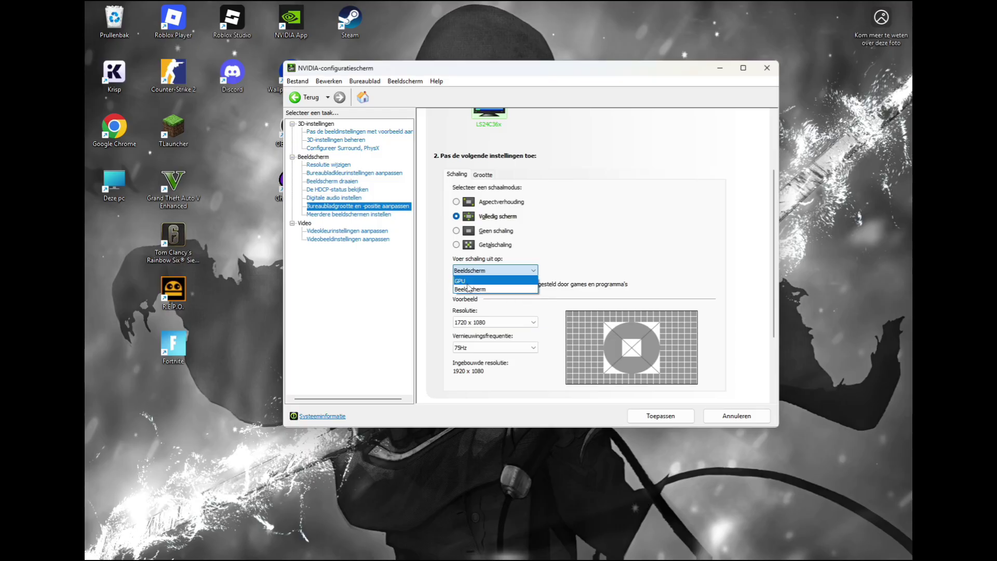
{"action": "left_click", "coordinate": [511, 289]}
{"action": "scroll", "coordinate": [470, 291], "scroll_direction": "down", "scroll_amount": 2}
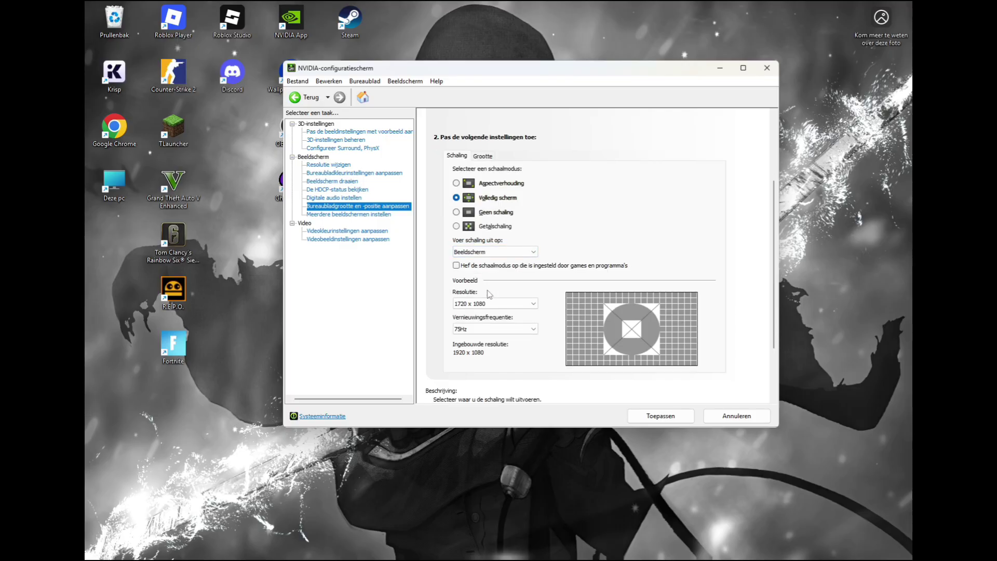
{"action": "scroll", "coordinate": [457, 283], "scroll_direction": "up", "scroll_amount": 3}
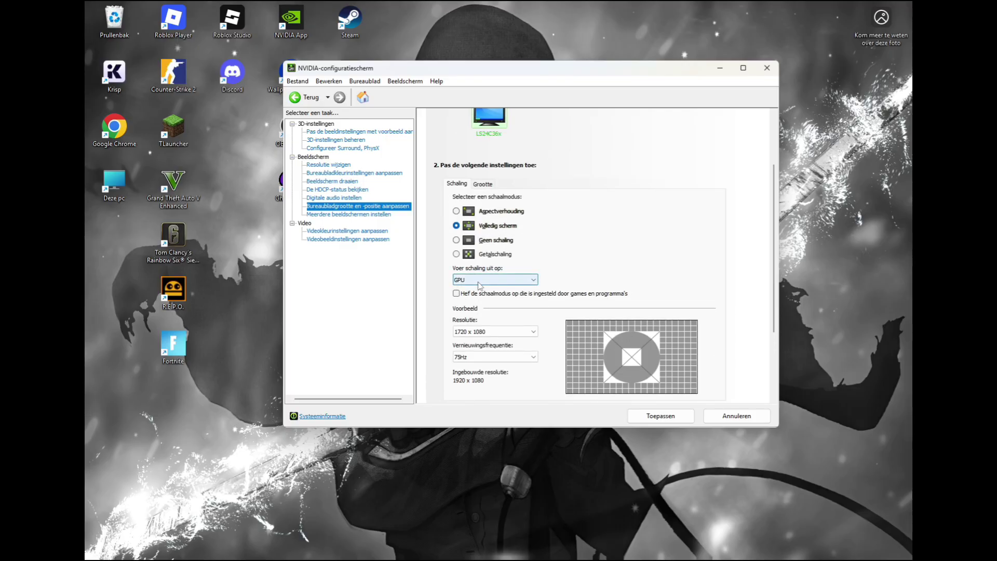
{"action": "scroll", "coordinate": [591, 257], "scroll_direction": "up", "scroll_amount": 3}
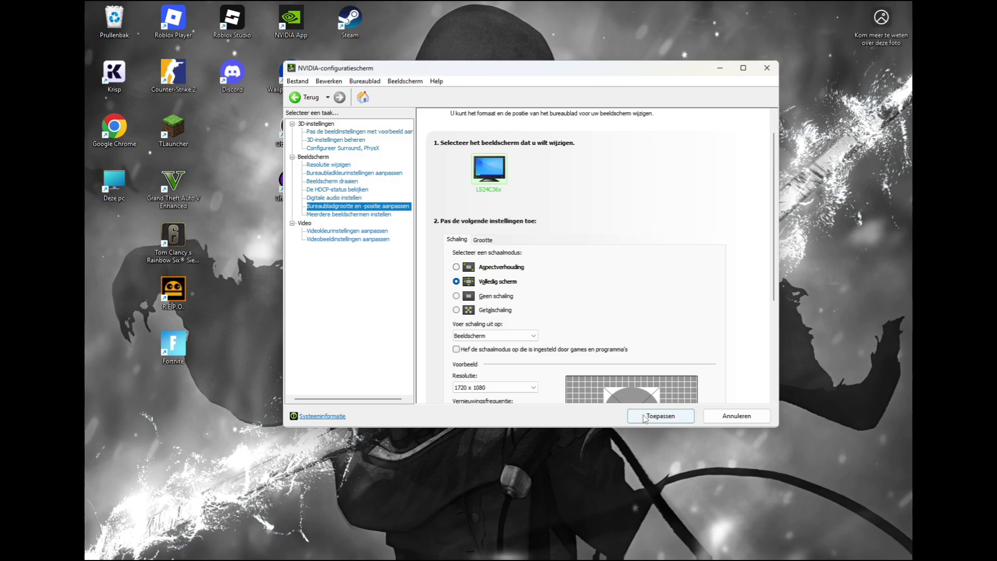
{"action": "left_click", "coordinate": [661, 422]}
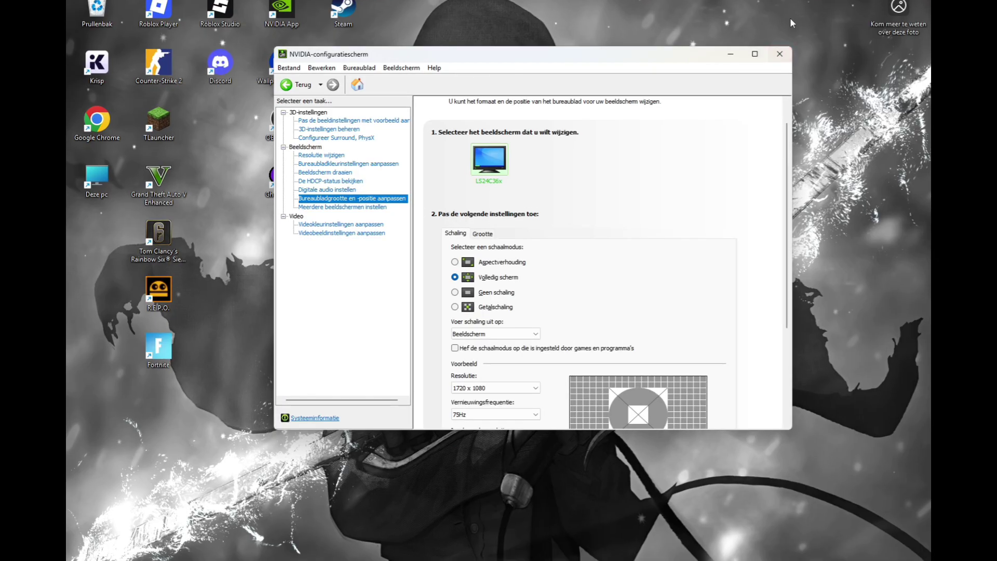
- Close the NVIDIA-configuratiescherm window and click the empty desktop
{"action": "left_click", "coordinate": [785, 59]}
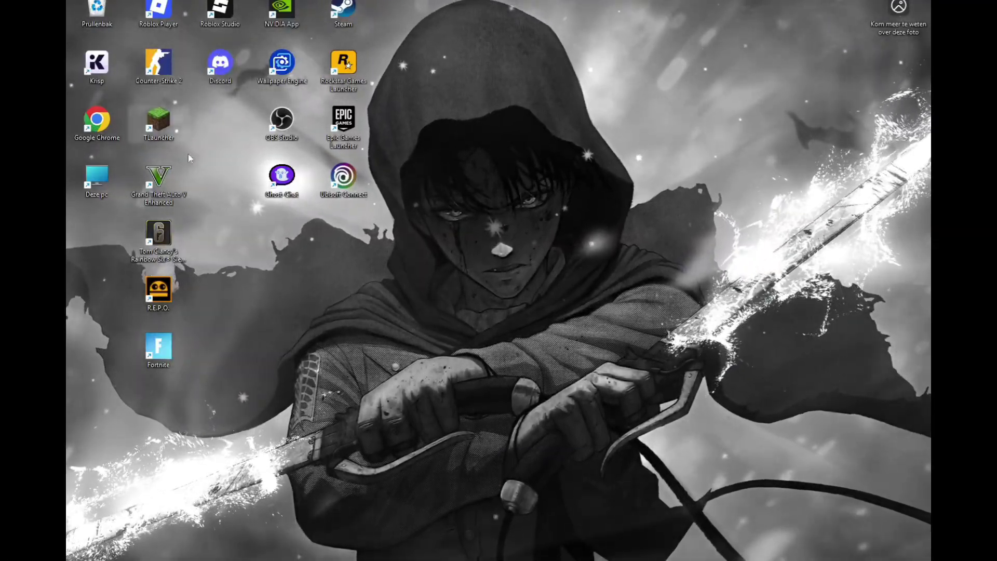
{"action": "left_click", "coordinate": [158, 349]}
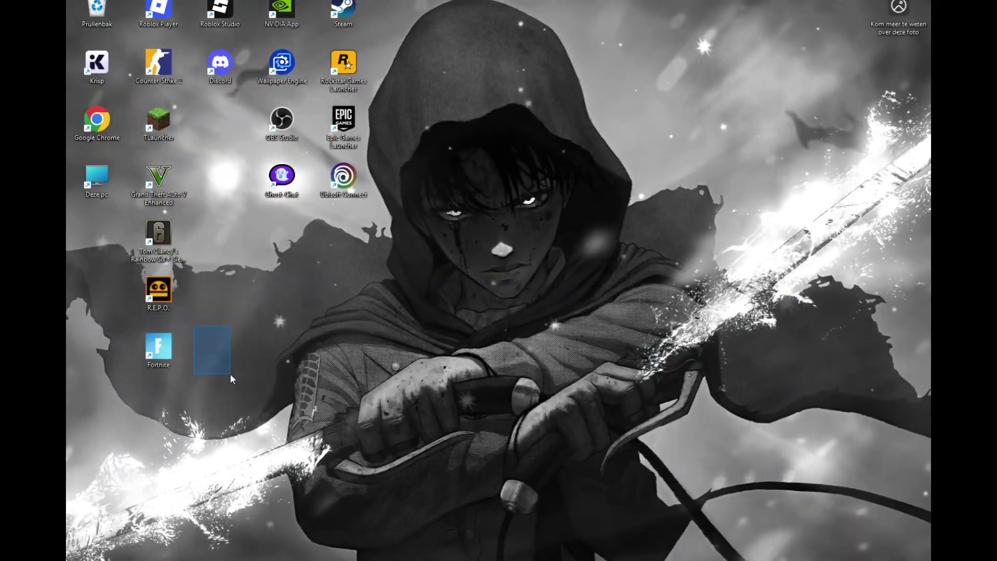
{"action": "left_click", "coordinate": [445, 377]}
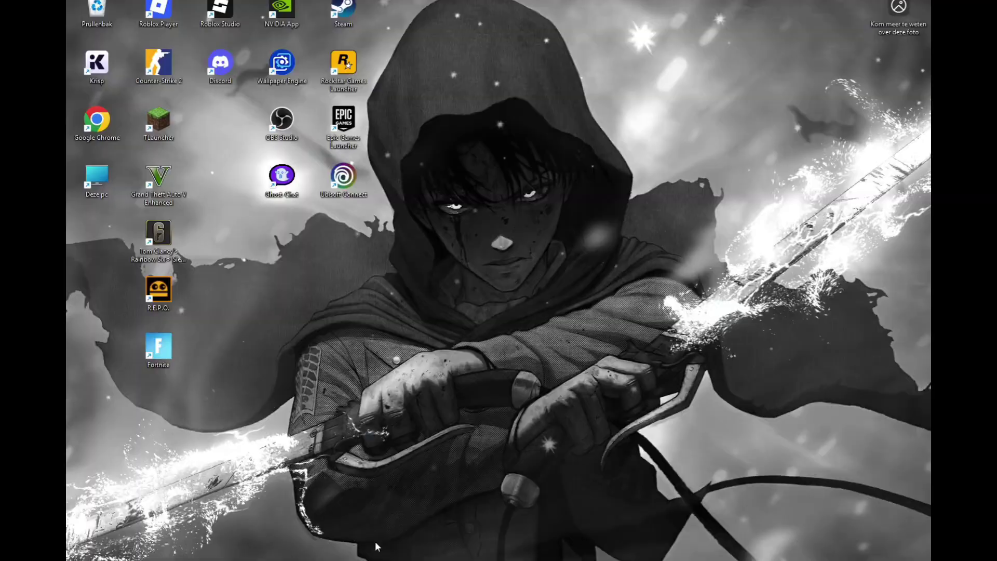
- Open the %TEMP% folder in File Explorer via a Start menu search
{"action": "key", "text": "super+r"}
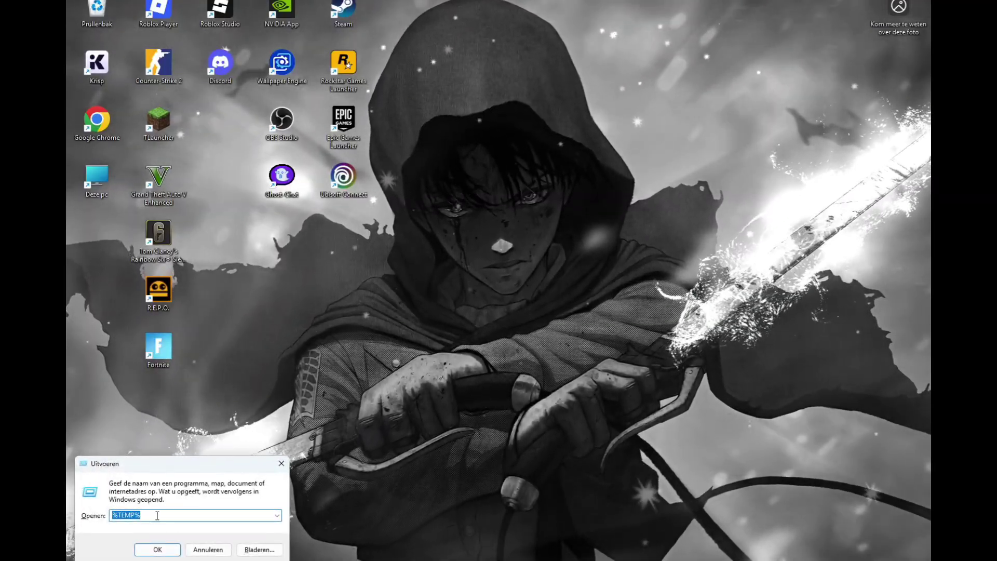
{"action": "left_click", "coordinate": [126, 514]}
{"action": "double_click", "coordinate": [126, 513]}
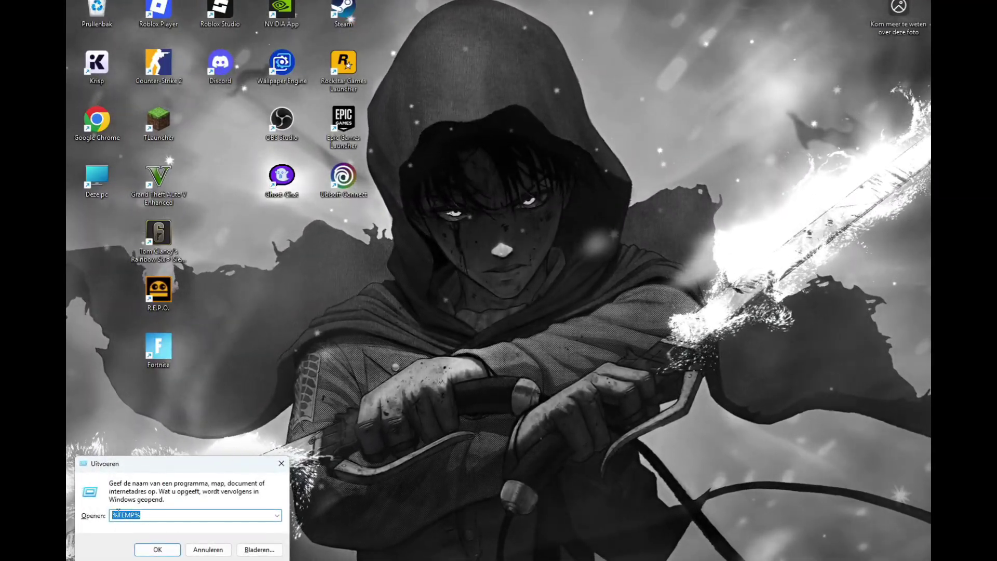
{"action": "left_click", "coordinate": [157, 549]}
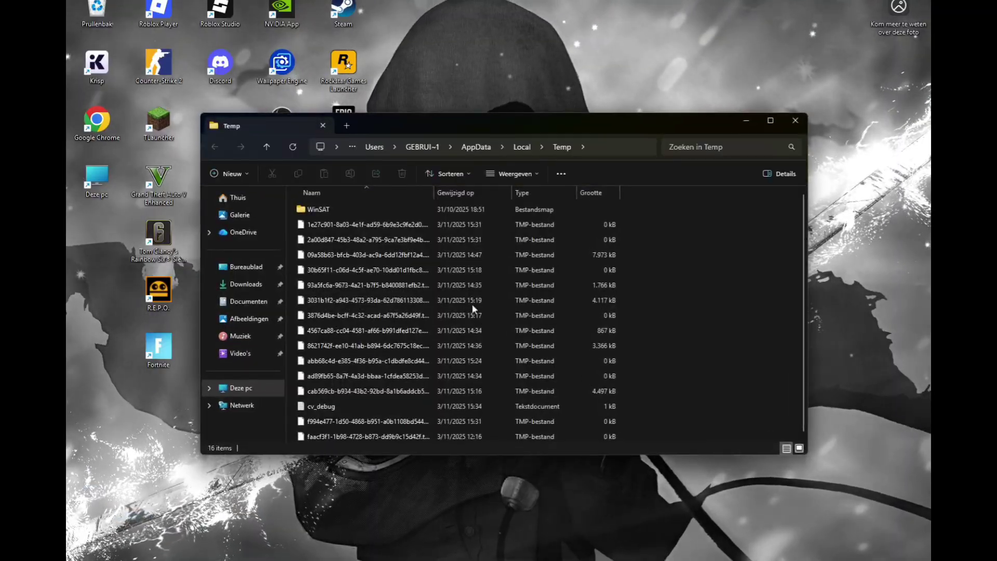
{"action": "left_click", "coordinate": [795, 123]}
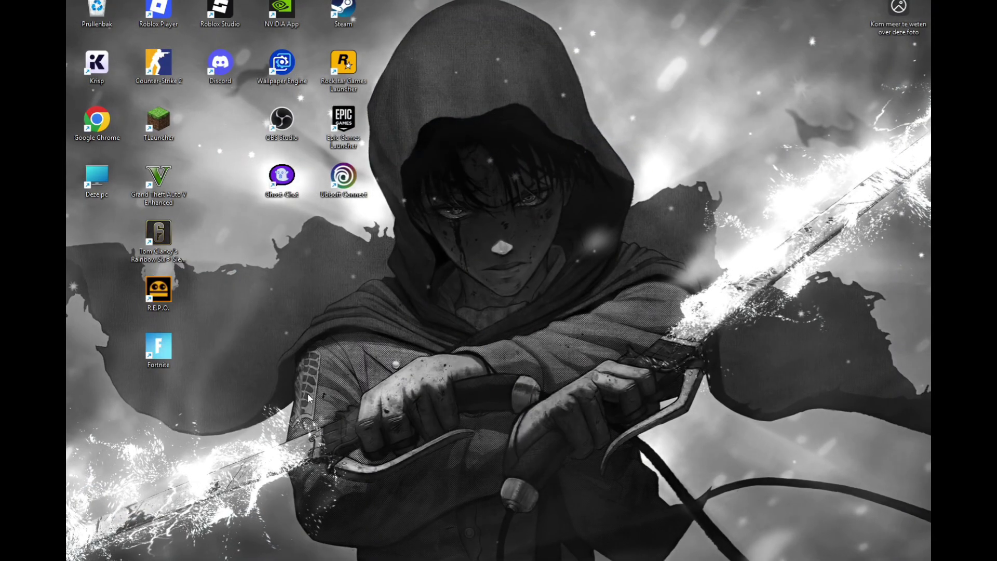
{"action": "key", "text": "super"}
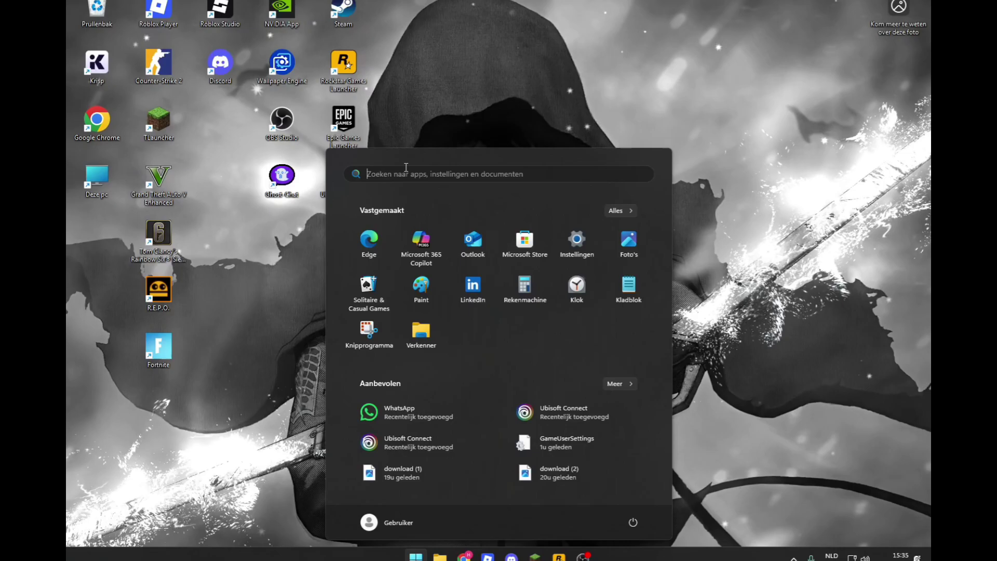
{"action": "left_click", "coordinate": [410, 176]}
{"action": "type", "text": "%temp % in windows 10"}
{"action": "key", "text": "ctrl+a"}
{"action": "type", "text": "%TEMP%"}
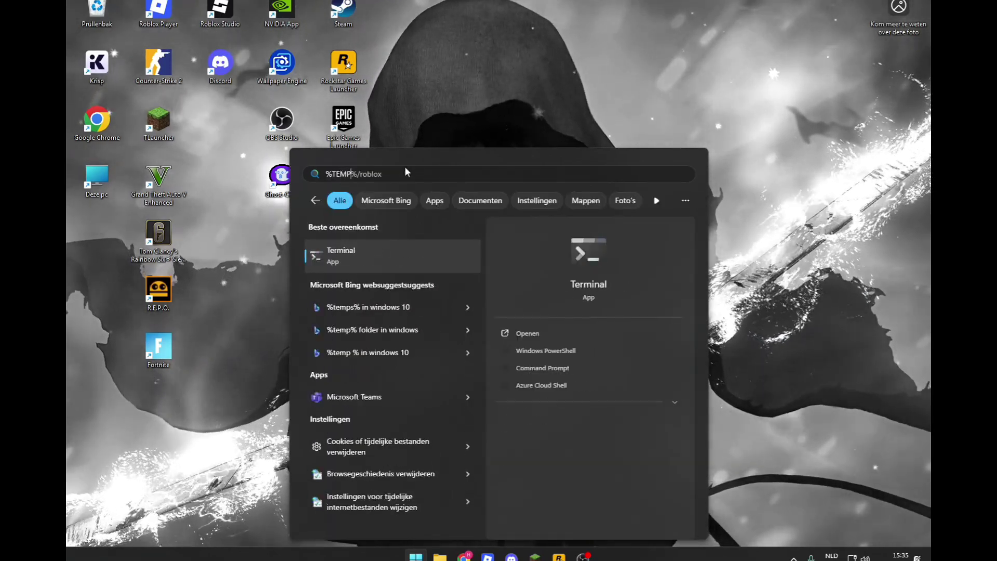
{"action": "left_click", "coordinate": [362, 258]}
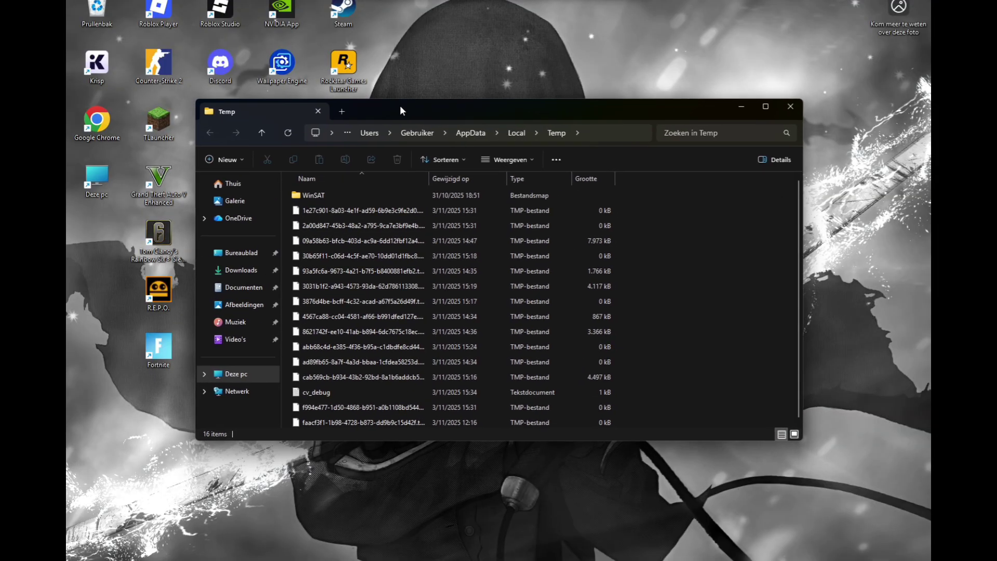
- Go up to Local and open FortniteGame > Saved > Config > WindowsClient
{"action": "left_click", "coordinate": [515, 134]}
{"action": "double_click", "coordinate": [363, 195]}
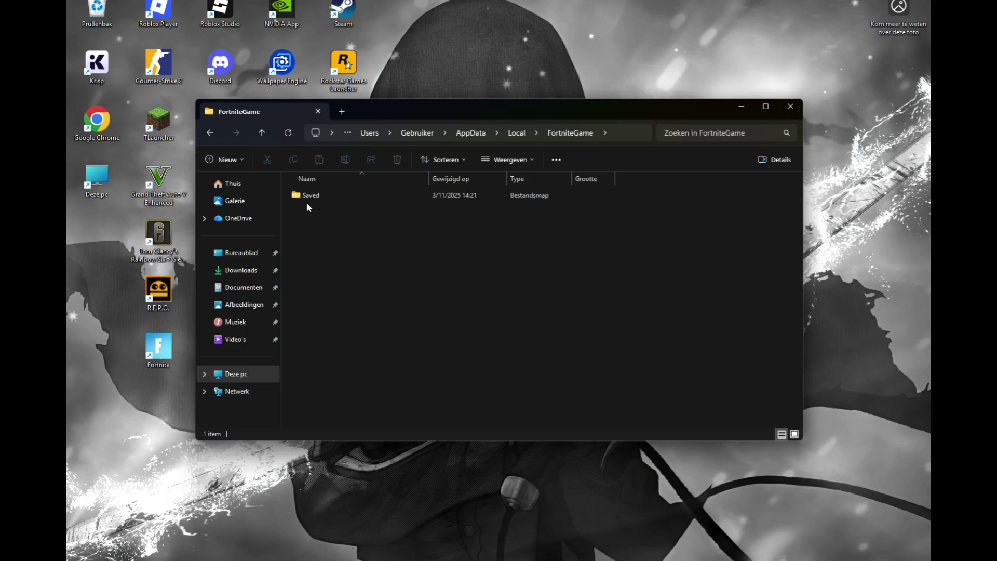
{"action": "double_click", "coordinate": [319, 197]}
{"action": "double_click", "coordinate": [323, 211]}
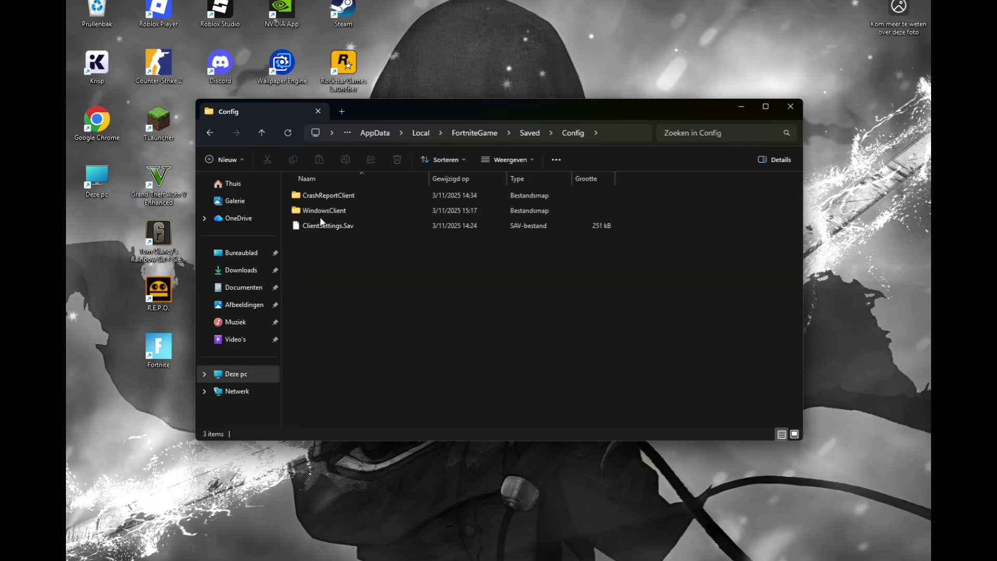
{"action": "double_click", "coordinate": [328, 213]}
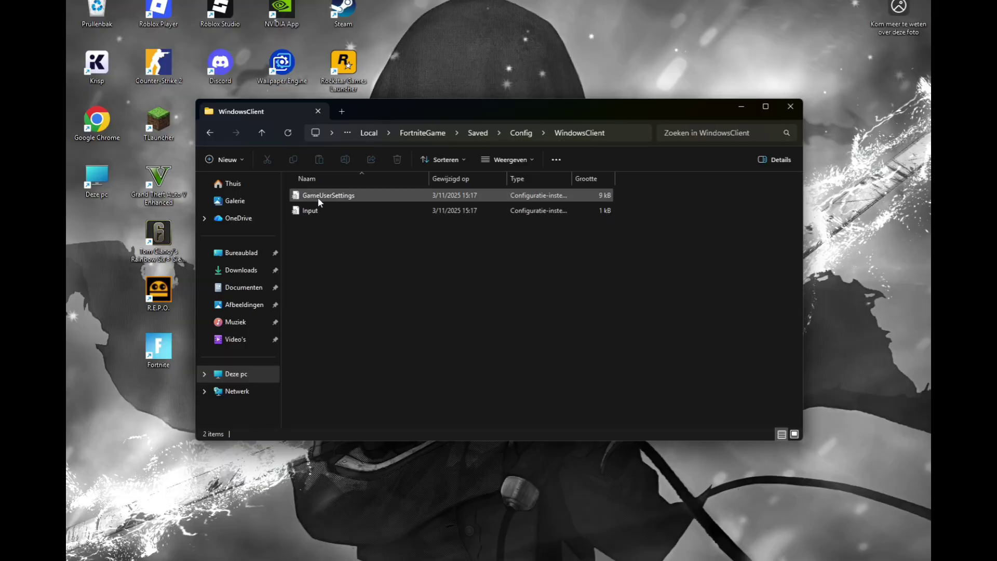
- In GameUserSettings' Properties, uncheck Alleen-lezen, apply, and close with OK
{"action": "right_click", "coordinate": [331, 197]}
{"action": "left_click", "coordinate": [303, 352]}
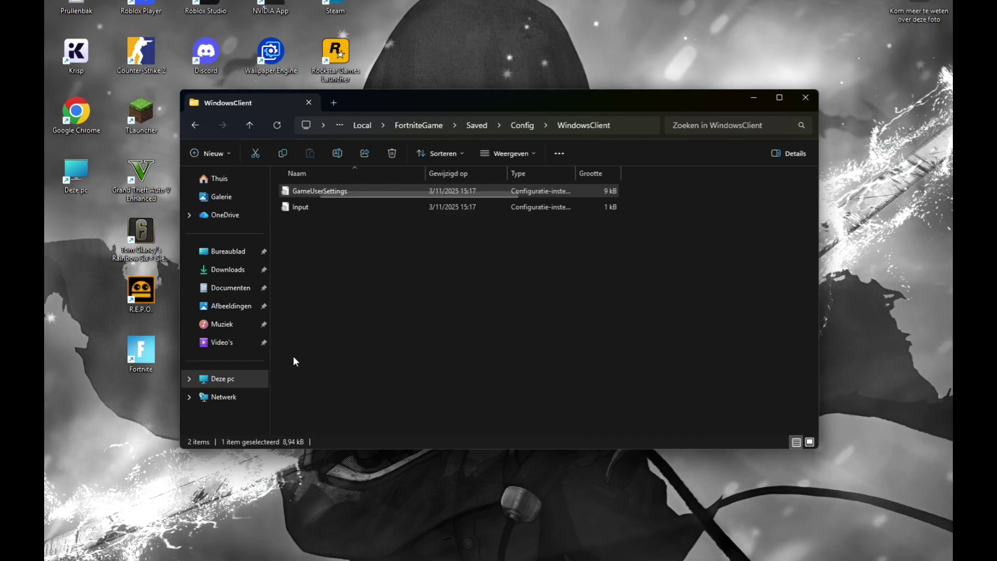
{"action": "right_click", "coordinate": [309, 195]}
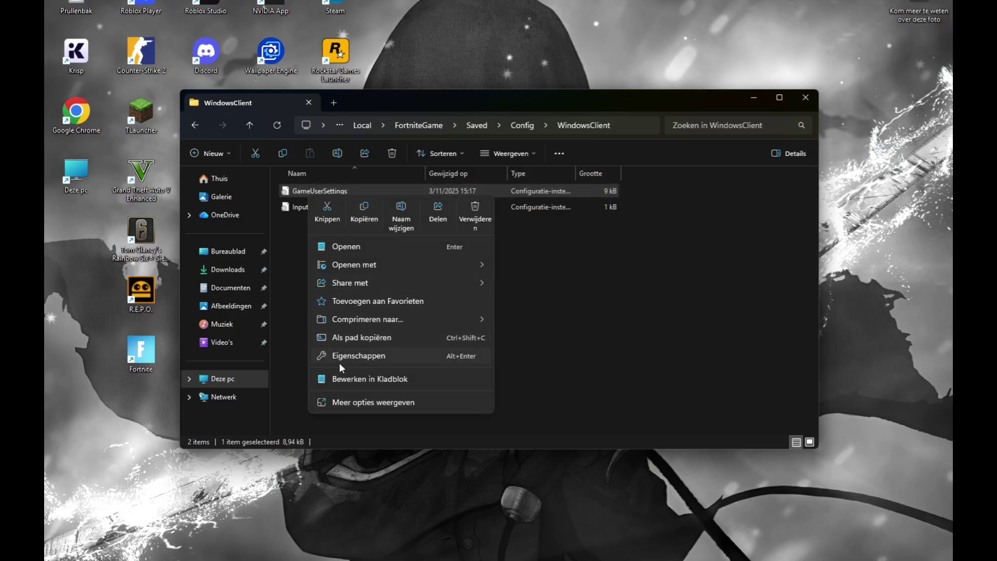
{"action": "left_click", "coordinate": [358, 356]}
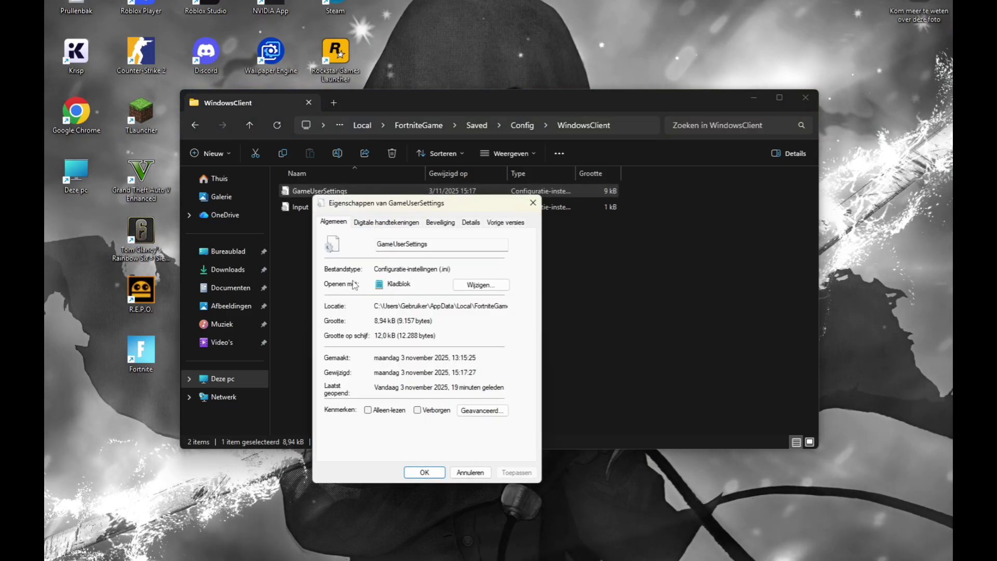
{"action": "left_click_drag", "start_coordinate": [382, 207], "coordinate": [441, 115]}
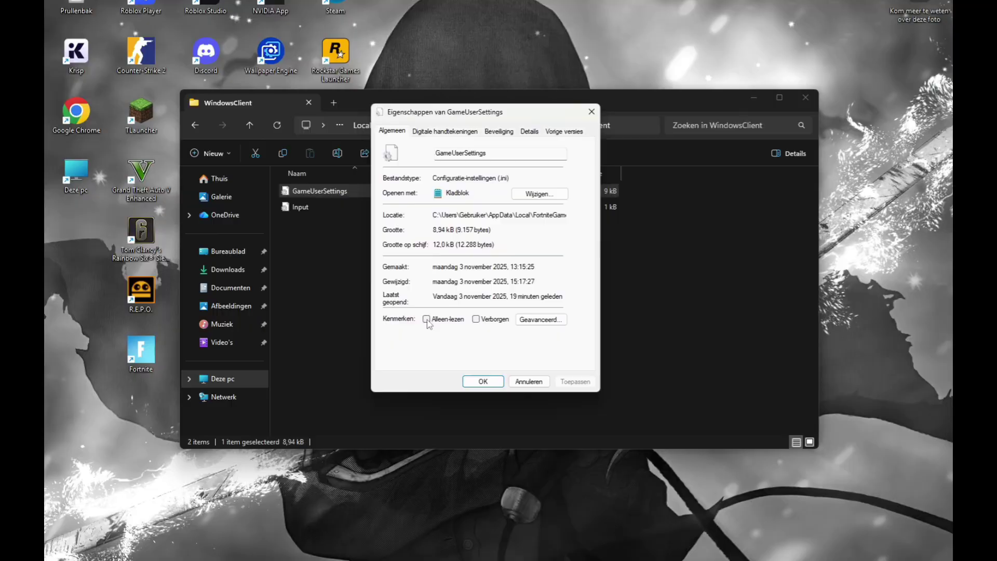
{"action": "left_click", "coordinate": [426, 318]}
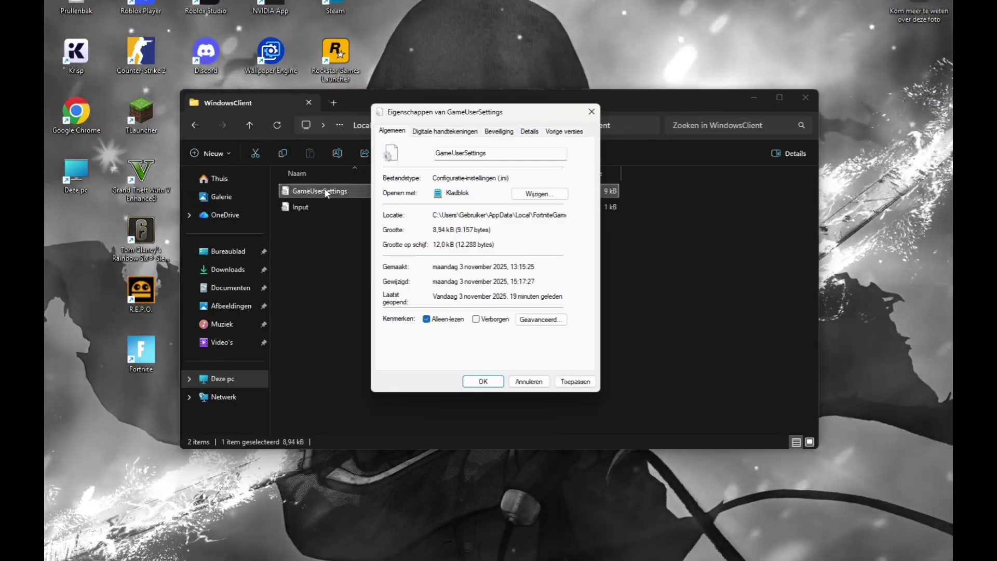
{"action": "left_click", "coordinate": [428, 320]}
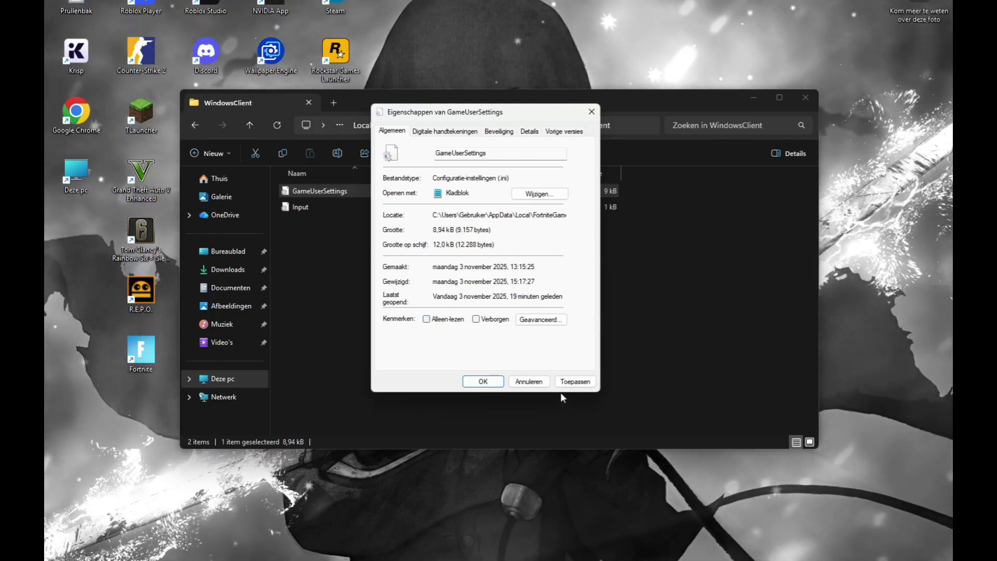
{"action": "left_click", "coordinate": [574, 381]}
{"action": "left_click", "coordinate": [482, 381]}
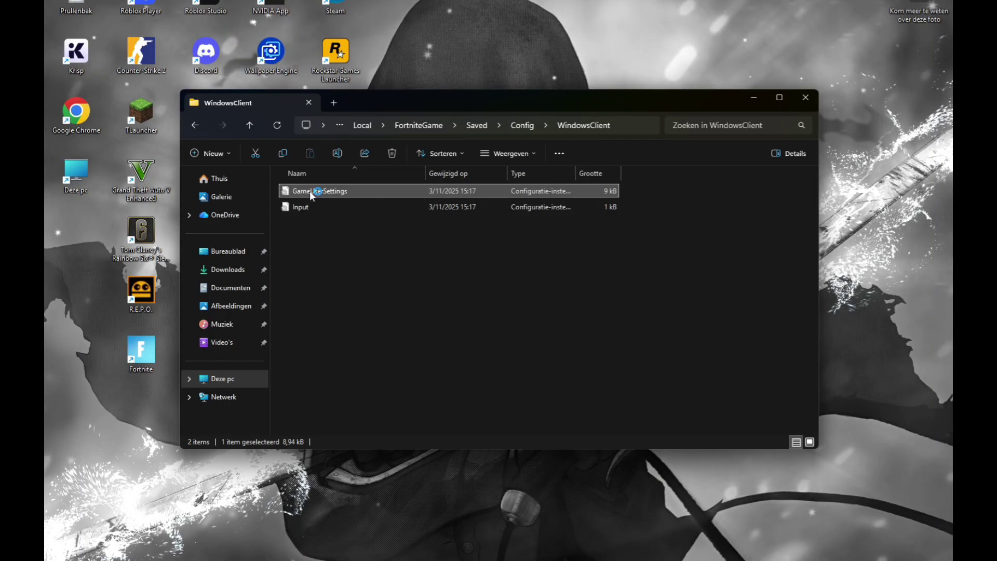
- Open GameUserSettings.ini in Notepad and locate ResolutionSizeX=1600 and ResolutionSizeY=900
{"action": "double_click", "coordinate": [309, 191]}
{"action": "scroll", "coordinate": [209, 310], "scroll_direction": "down", "scroll_amount": 15}
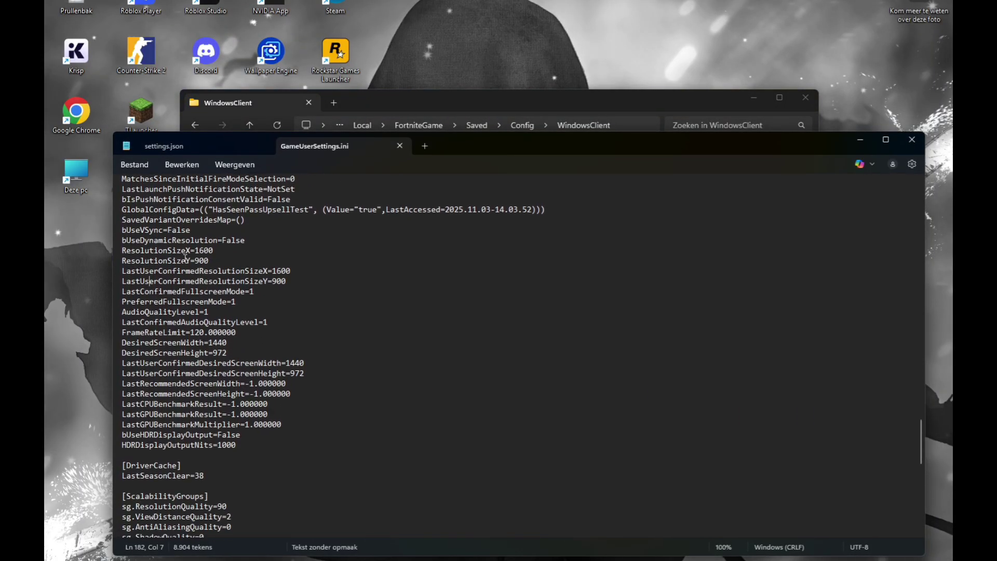
{"action": "scroll", "coordinate": [137, 247], "scroll_direction": "down", "scroll_amount": 5}
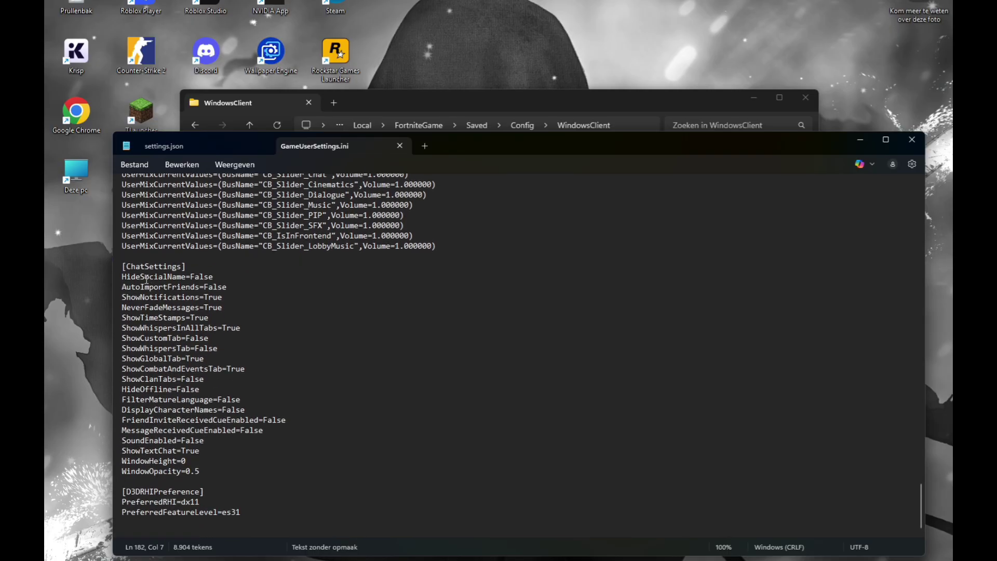
{"action": "scroll", "coordinate": [147, 369], "scroll_direction": "up", "scroll_amount": 7}
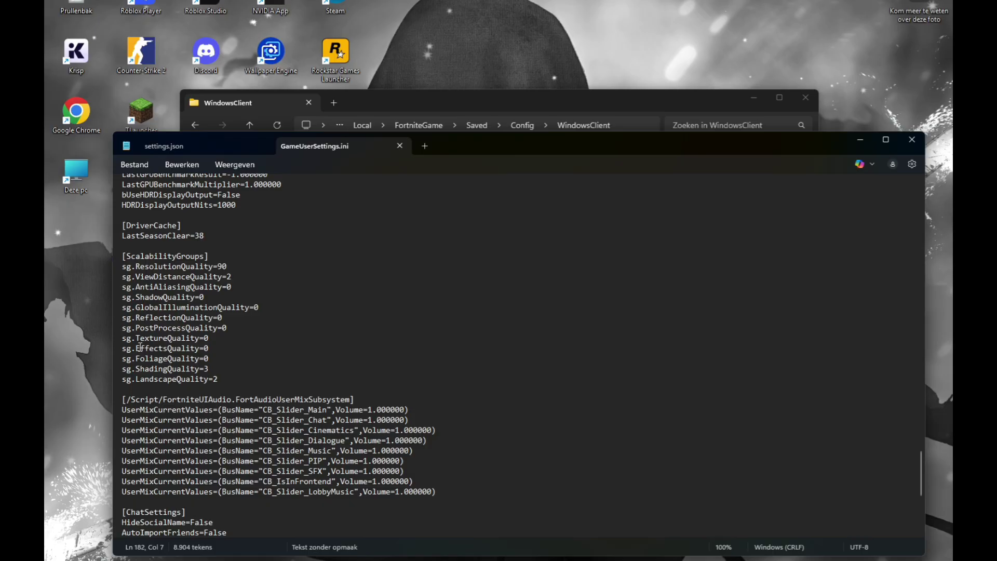
{"action": "scroll", "coordinate": [165, 337], "scroll_direction": "up", "scroll_amount": 5}
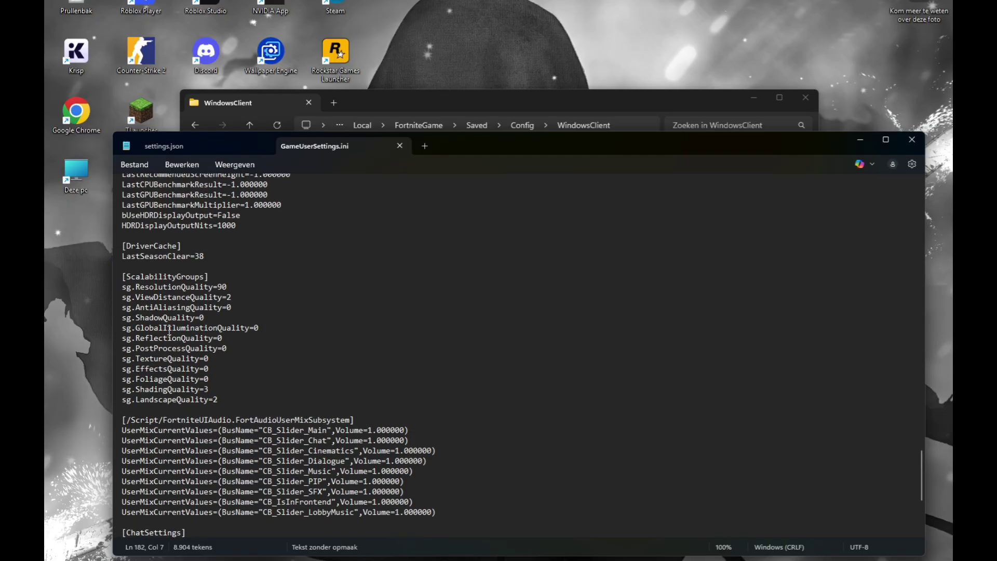
{"action": "scroll", "coordinate": [179, 336], "scroll_direction": "up", "scroll_amount": 5}
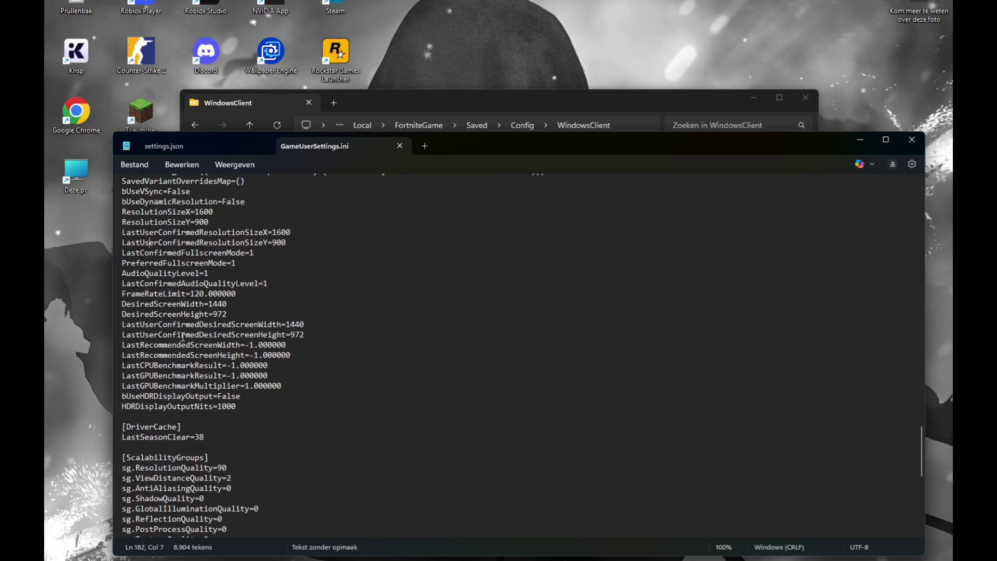
{"action": "scroll", "coordinate": [180, 327], "scroll_direction": "up", "scroll_amount": 1}
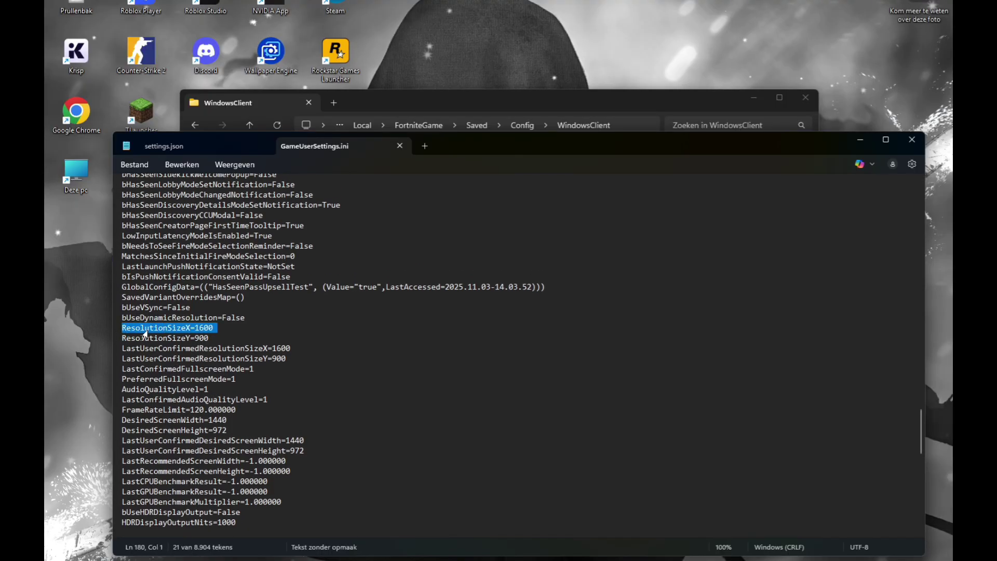
- Check the ResolutionSize lines read 1600/900, save with Bestand > Opslaan, and close Notepad
{"action": "left_click_drag", "start_coordinate": [177, 340], "coordinate": [294, 363]}
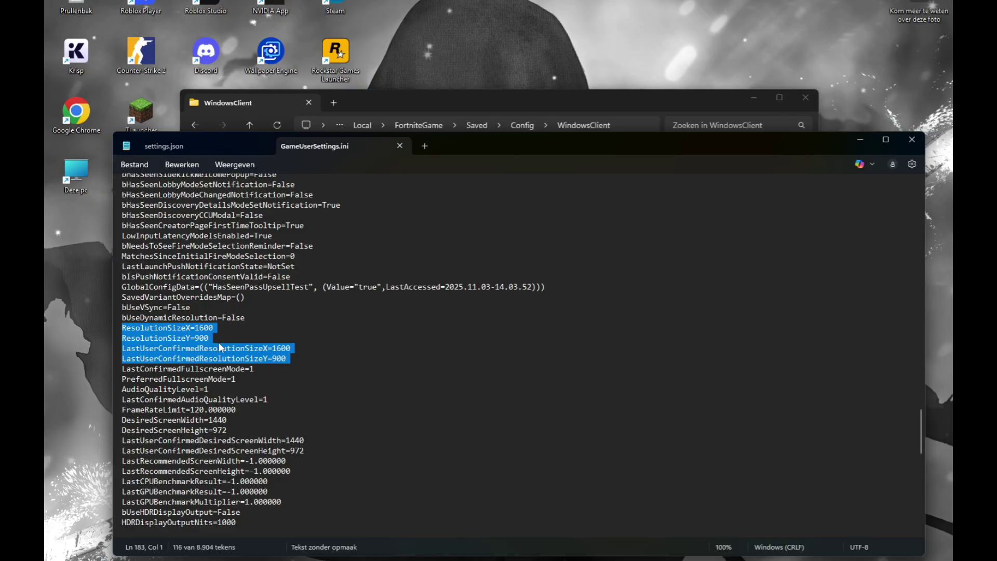
{"action": "left_click", "coordinate": [204, 330]}
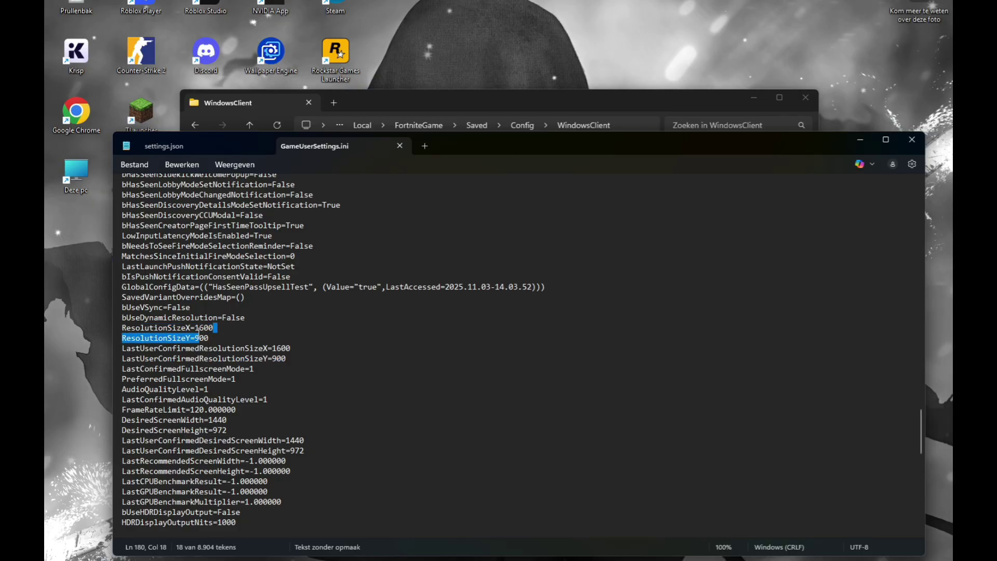
{"action": "left_click_drag", "start_coordinate": [198, 333], "coordinate": [201, 327]}
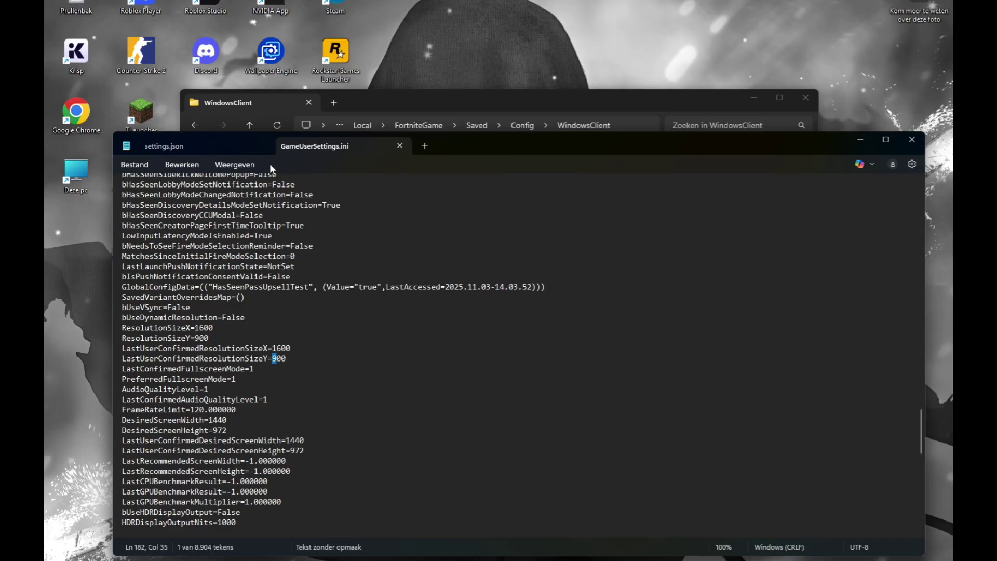
{"action": "left_click", "coordinate": [130, 165]}
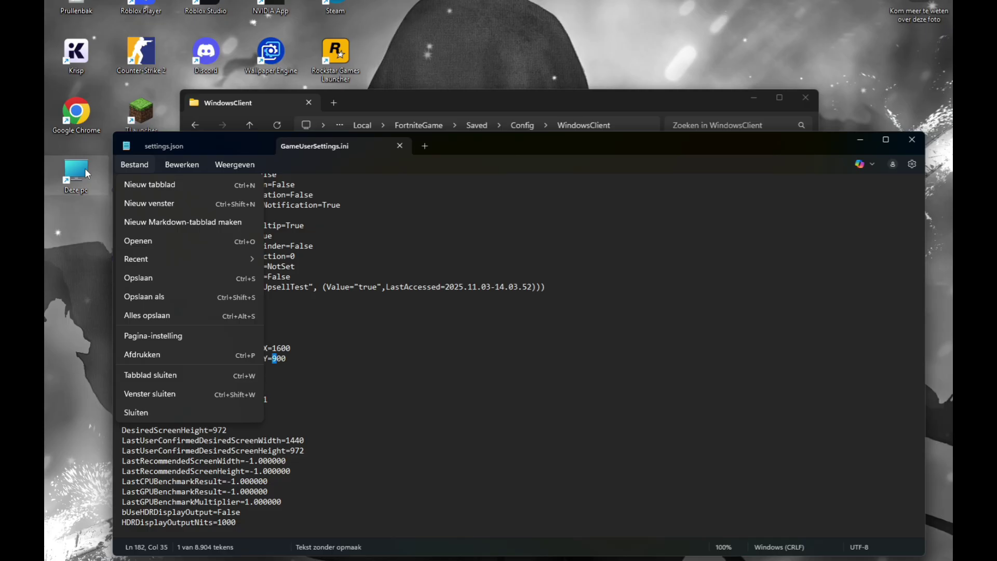
{"action": "left_click", "coordinate": [144, 279]}
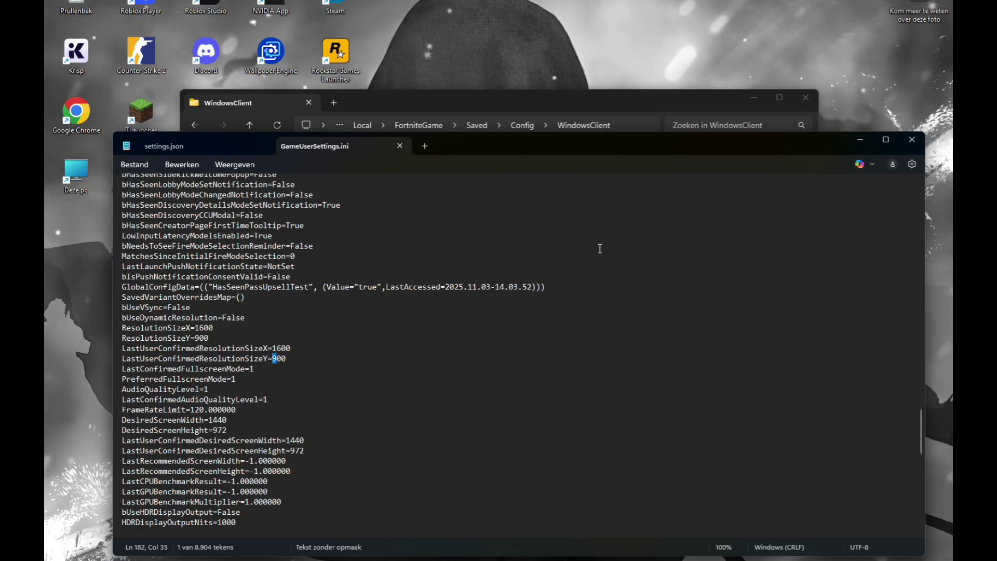
{"action": "left_click", "coordinate": [911, 139]}
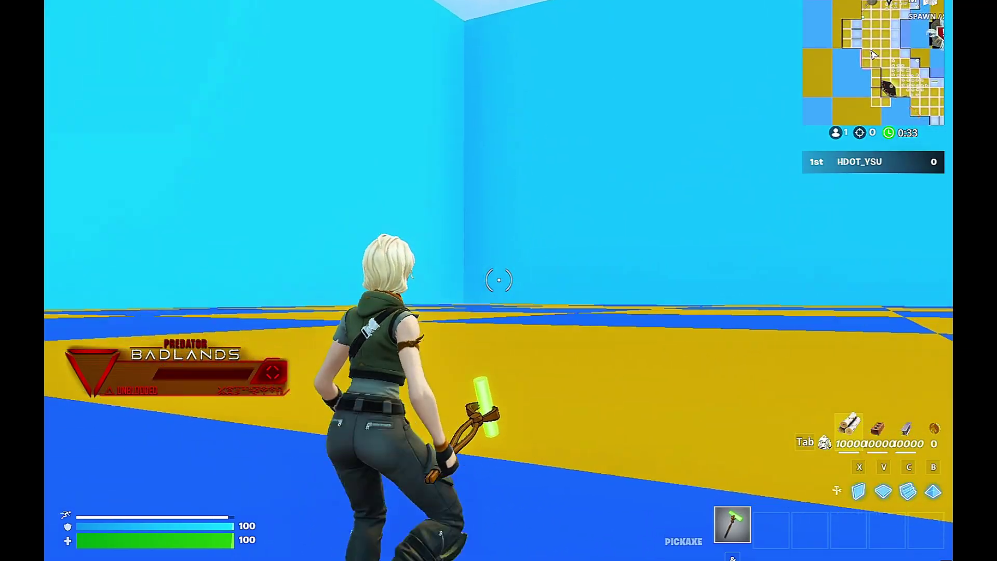
- In Fortnite's Video settings, set Windowed Fullscreen at 1600 x 900, apply, and resume the match
{"action": "left_click", "coordinate": [498, 280]}
{"action": "key", "text": "Escape"}
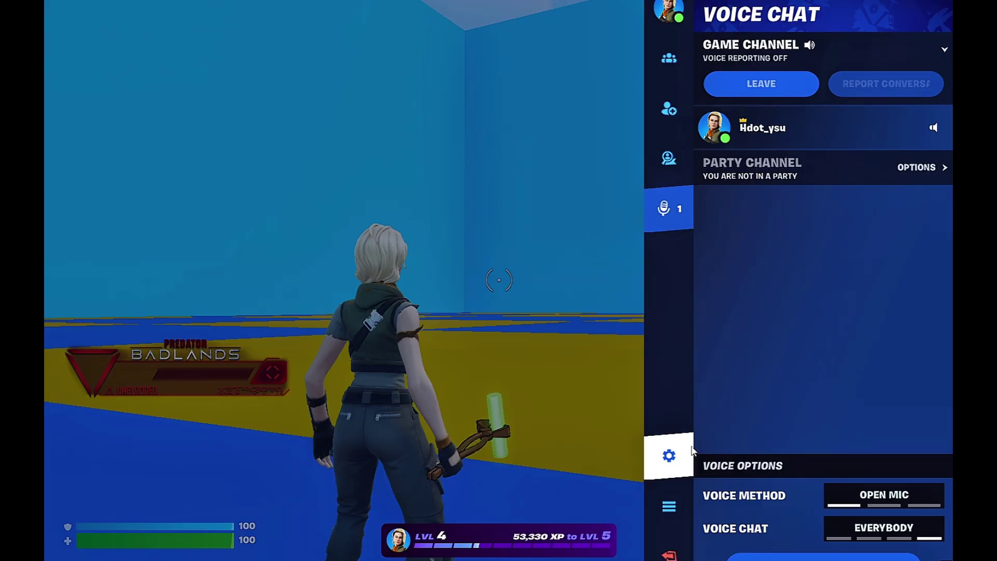
{"action": "left_click", "coordinate": [663, 454]}
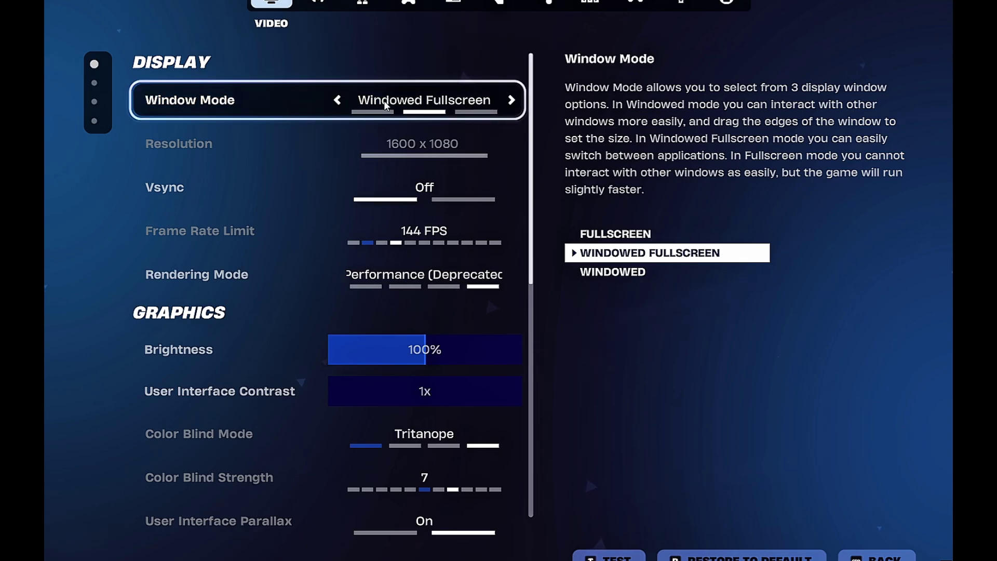
{"action": "left_click", "coordinate": [337, 99]}
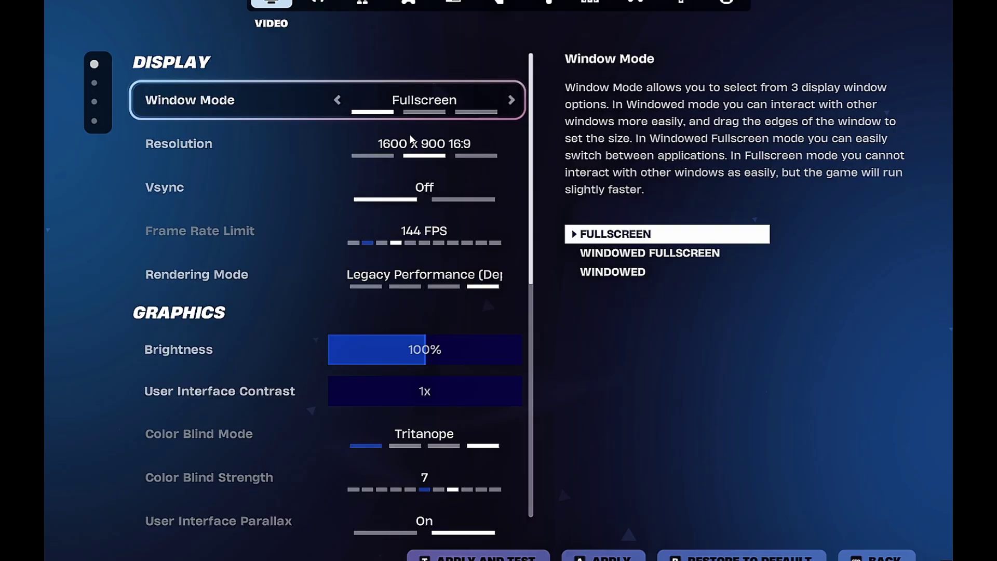
{"action": "left_click", "coordinate": [511, 144]}
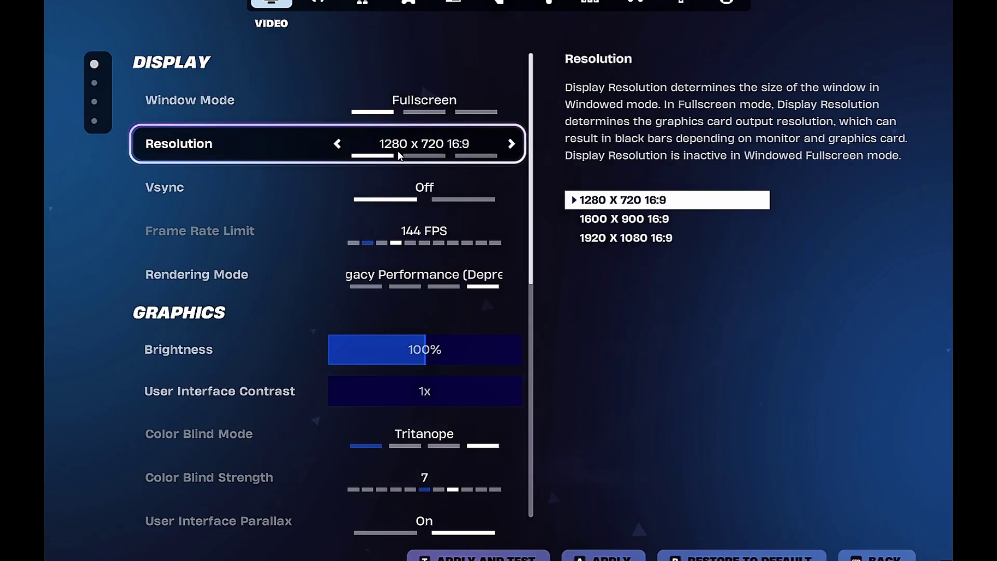
{"action": "left_click", "coordinate": [512, 144]}
{"action": "left_click", "coordinate": [512, 100]}
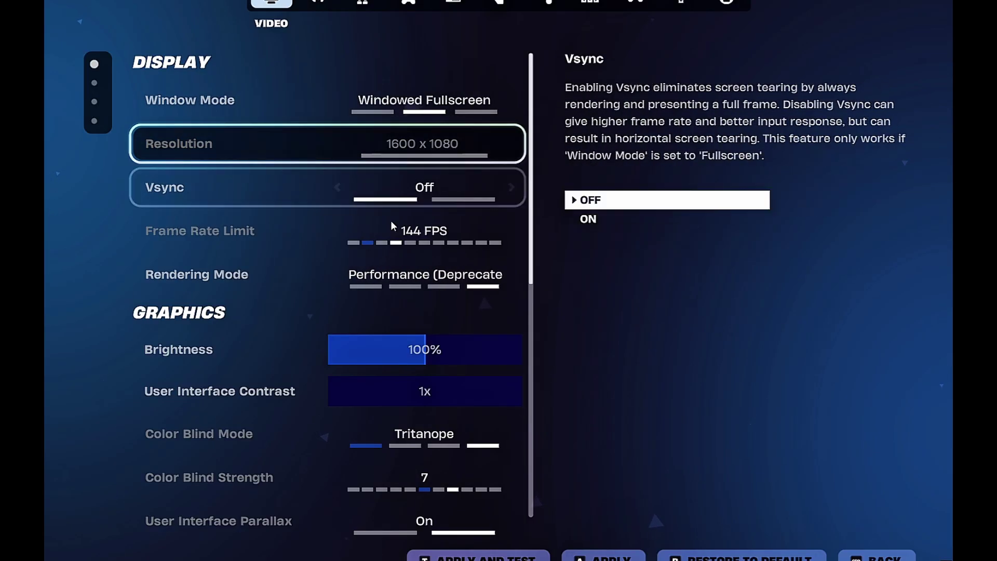
{"action": "key", "text": "a"}
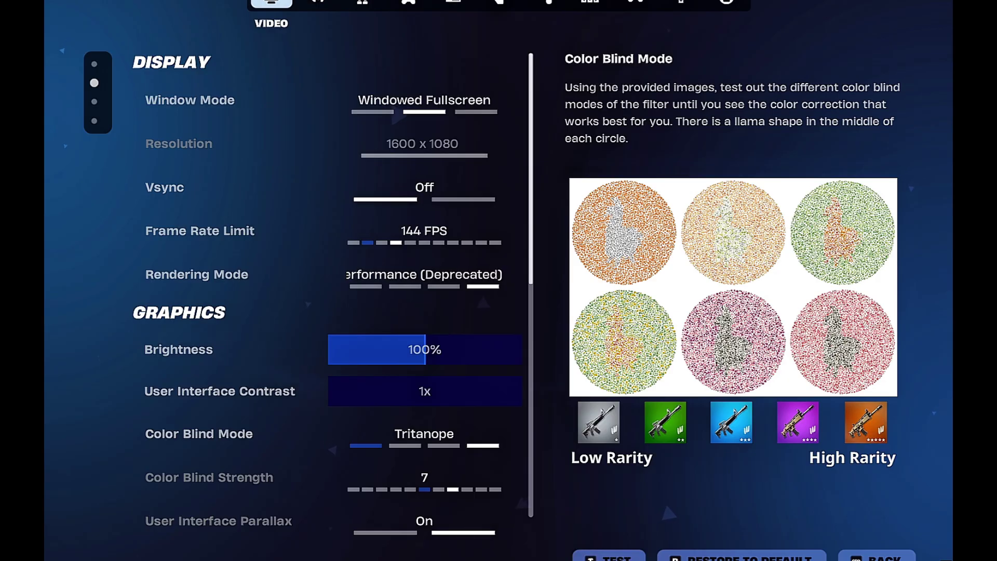
{"action": "key", "text": "Escape"}
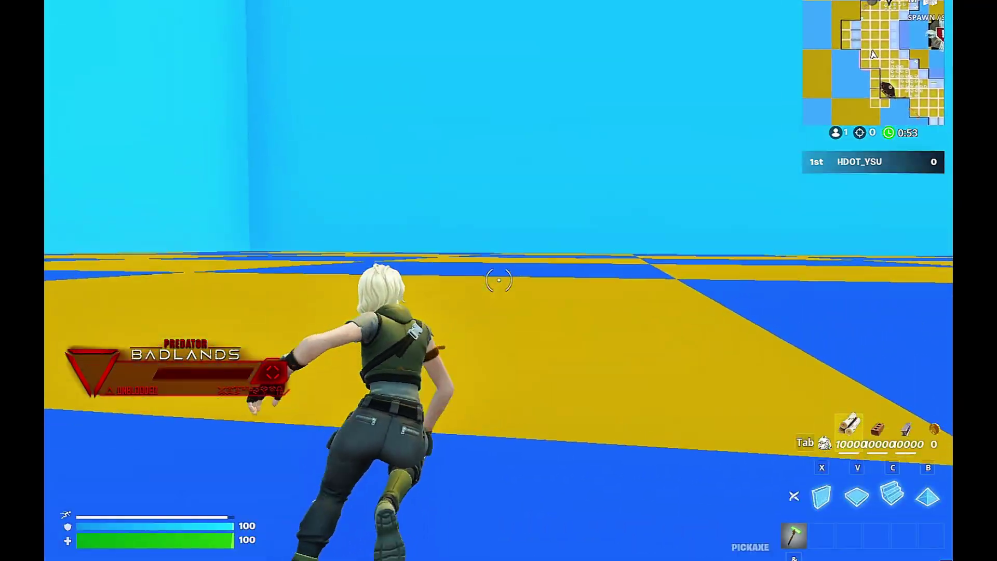
- Switch to build mode and place wooden walls, floors and ramps while running and turning
{"action": "key", "text": "c"}
{"action": "left_click", "coordinate": [498, 280]}
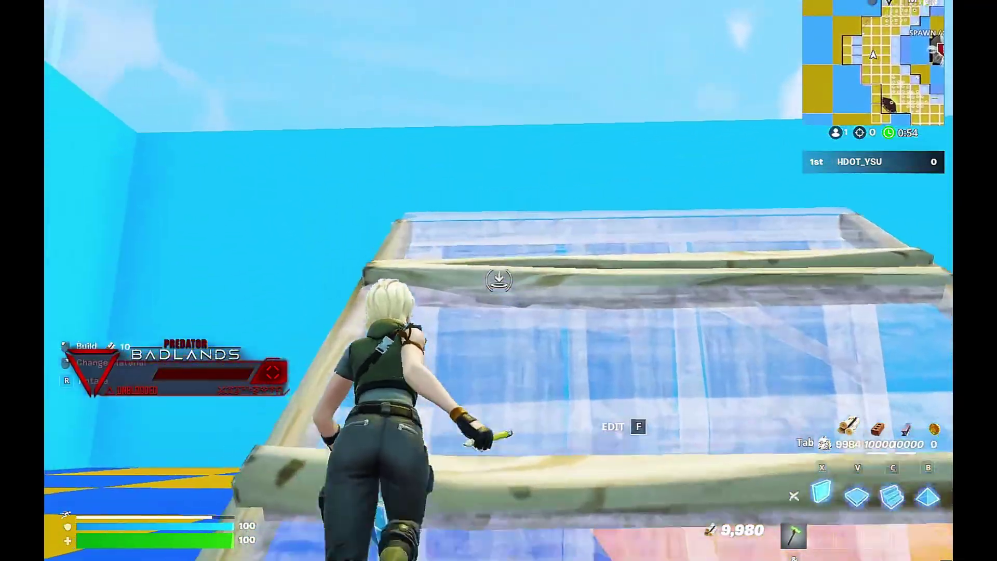
{"action": "left_click", "coordinate": [498, 281]}
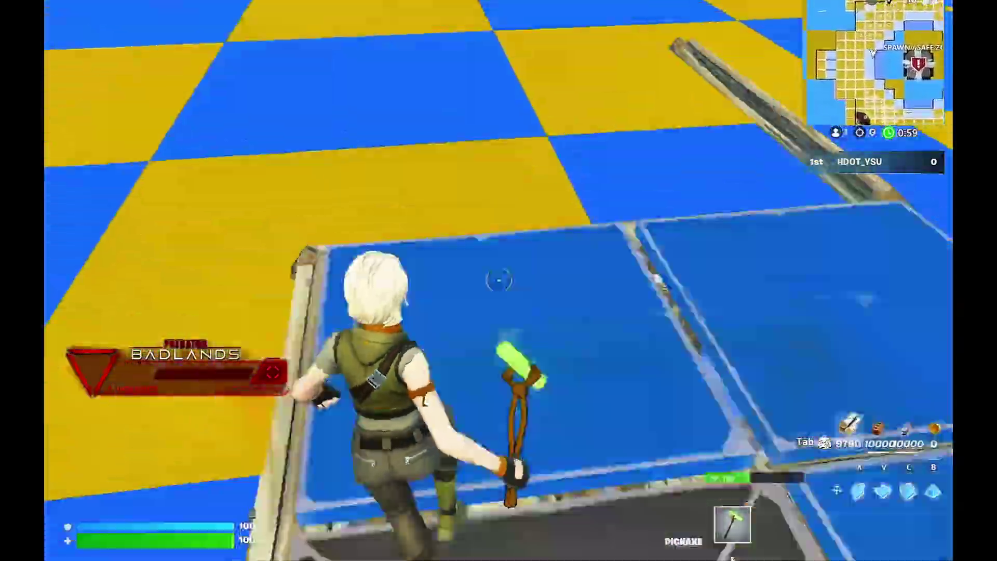
{"action": "left_click", "coordinate": [499, 281]}
{"action": "left_click", "coordinate": [499, 280]}
{"action": "left_click", "coordinate": [499, 281]}
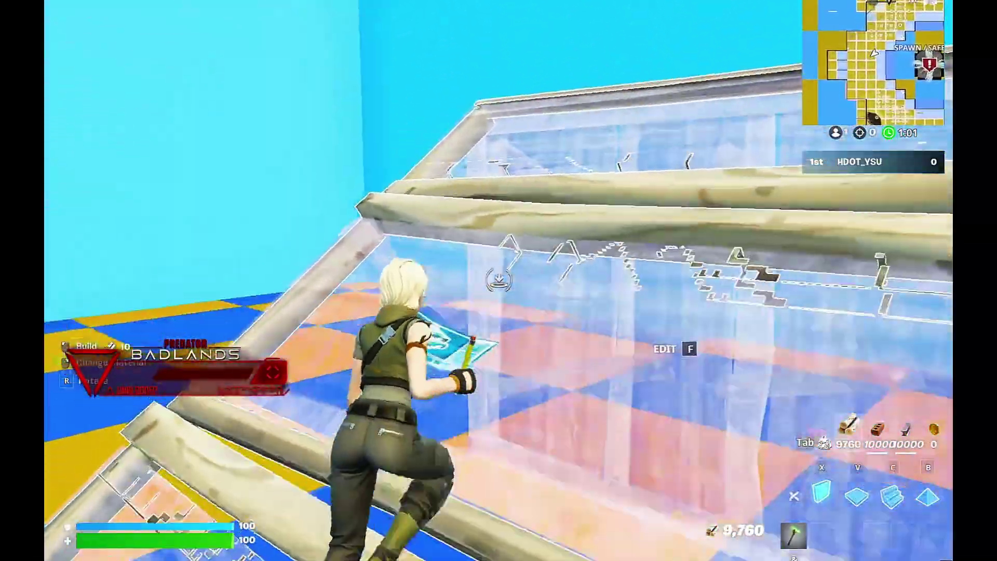